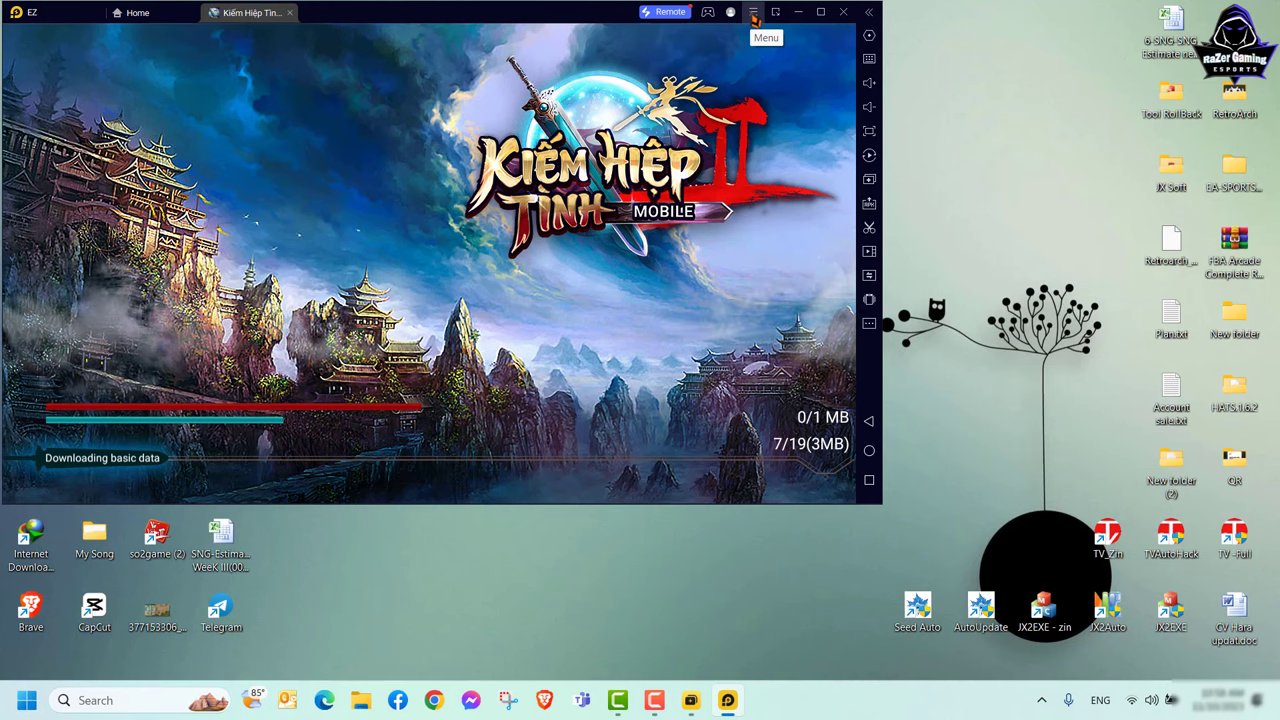
Step: Close the running game, clear the emulator's disk cache in its advanced settings, and restart LDPlayer
{"action": "left_click", "coordinate": [290, 12]}
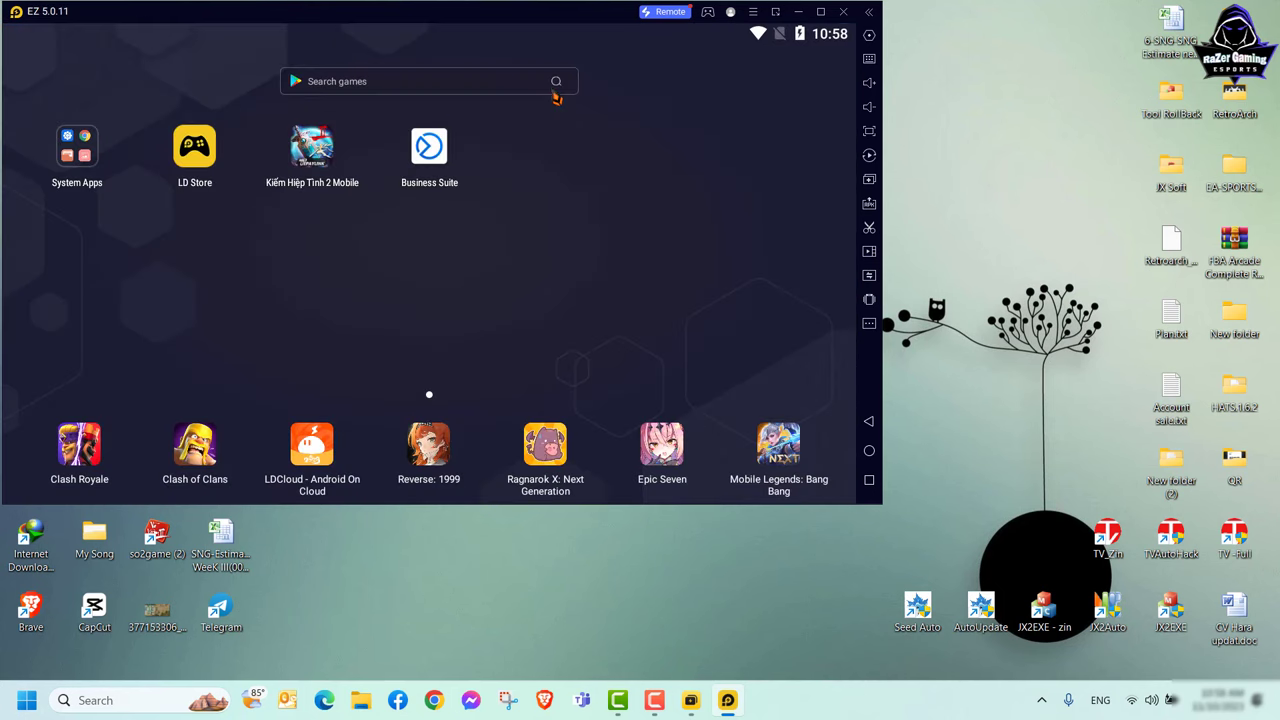
{"action": "left_click", "coordinate": [753, 12]}
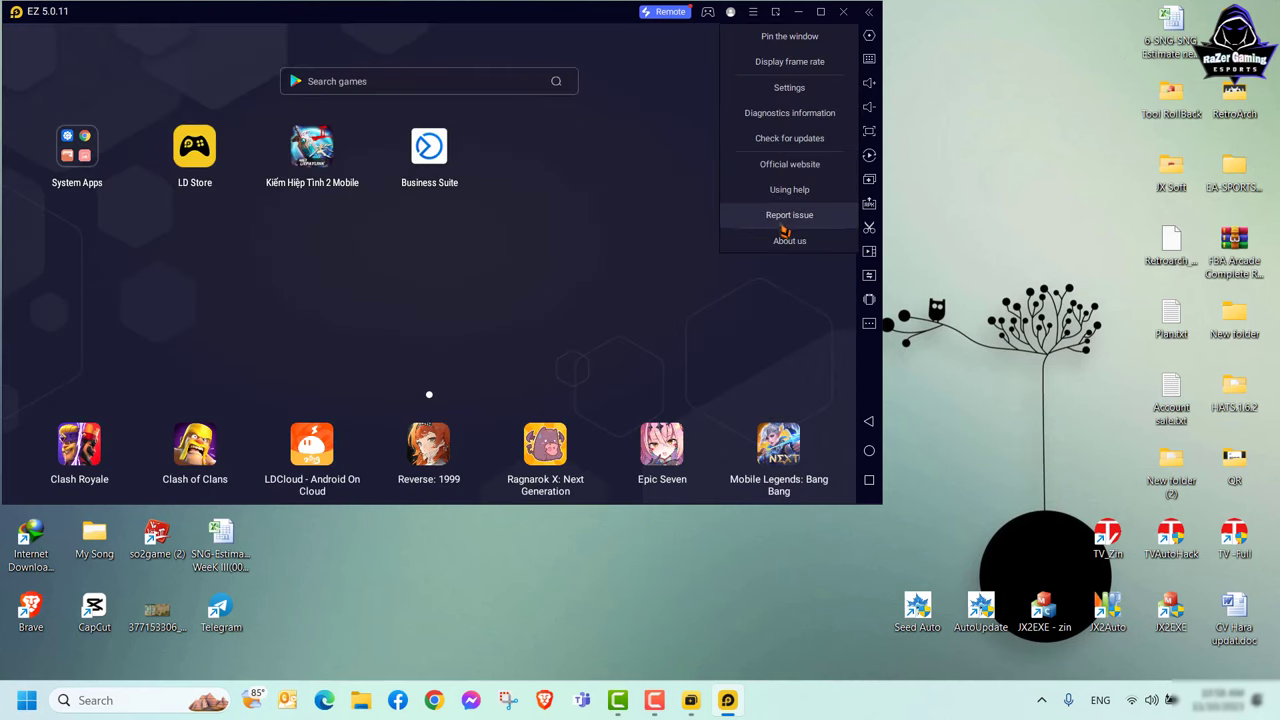
{"action": "left_click", "coordinate": [789, 87]}
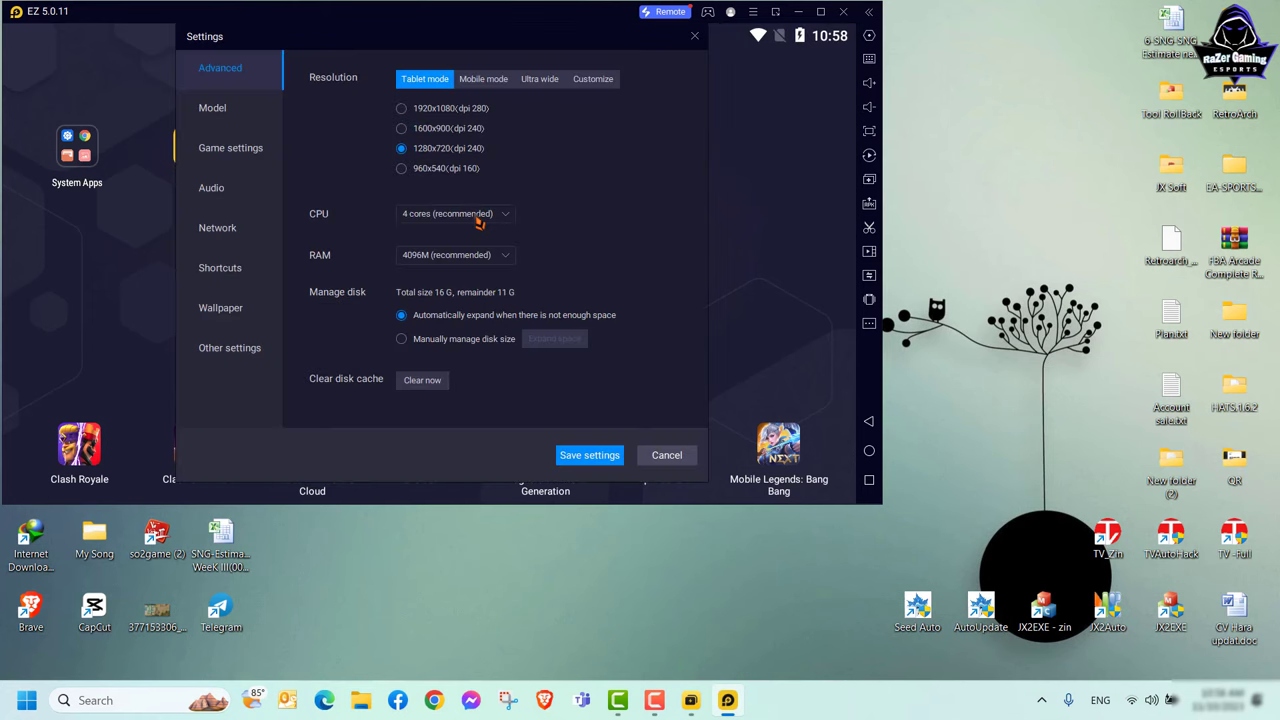
{"action": "left_click", "coordinate": [422, 388]}
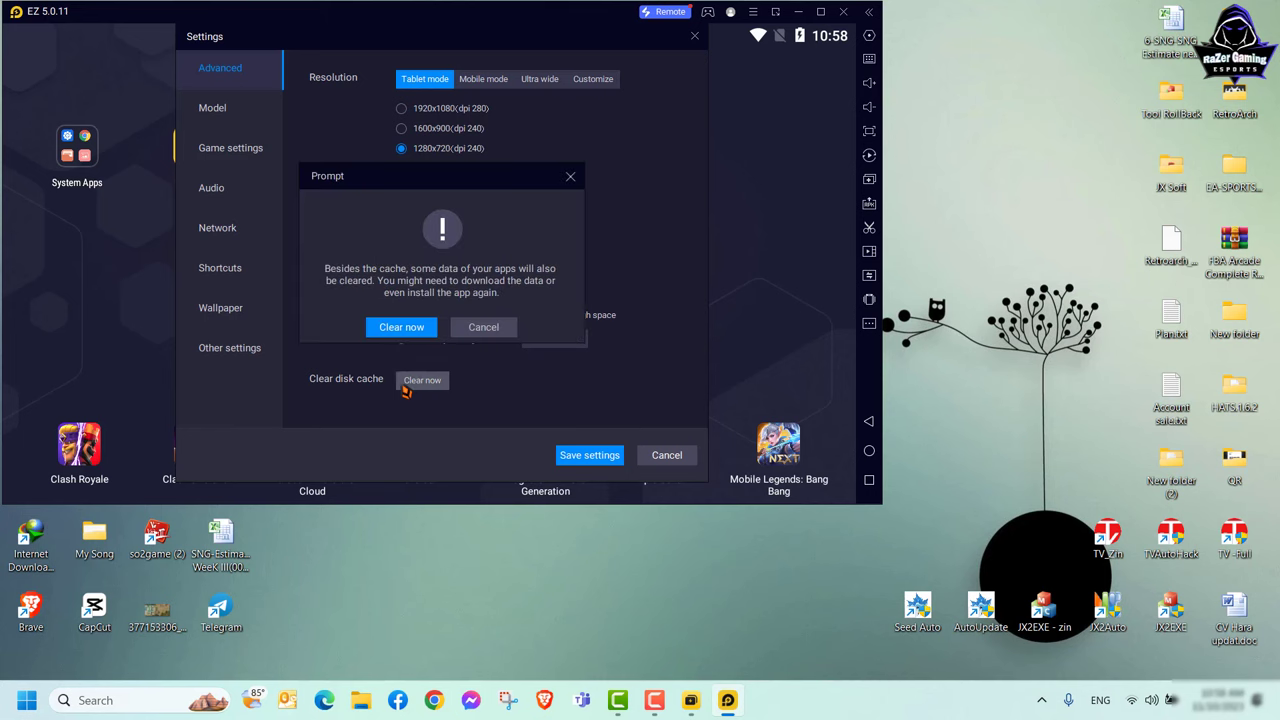
{"action": "left_click", "coordinate": [408, 334]}
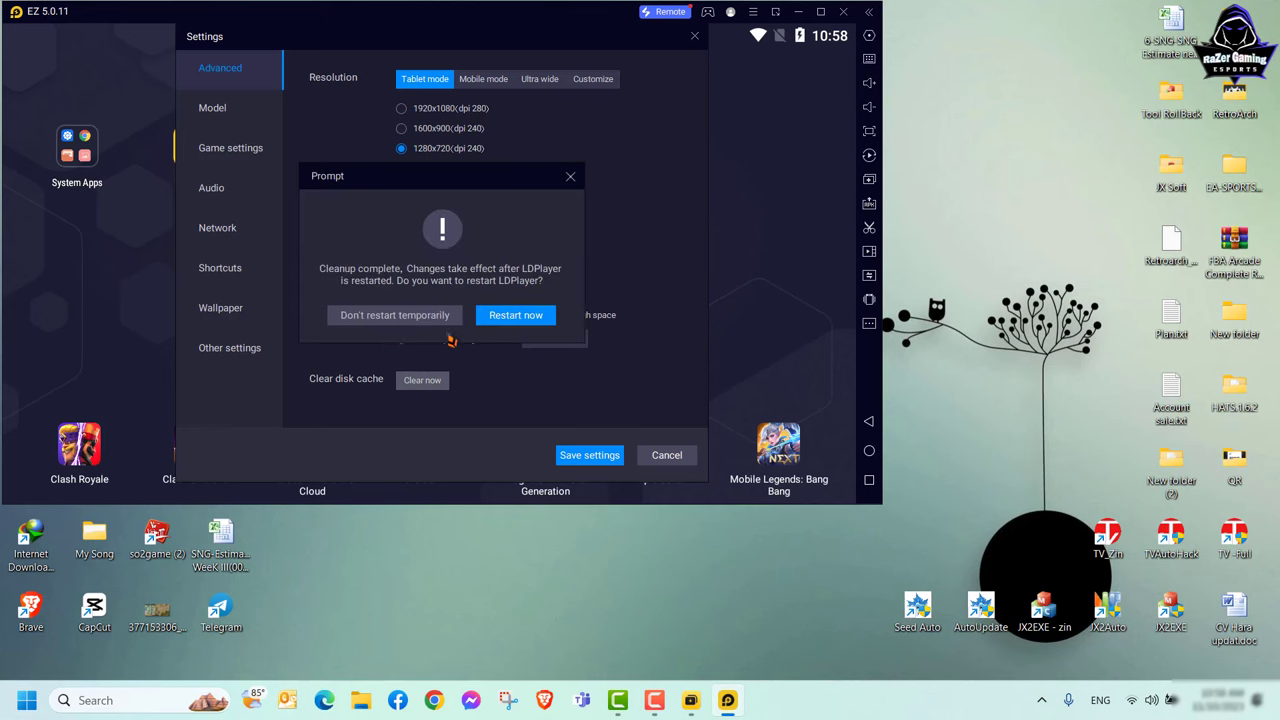
{"action": "left_click", "coordinate": [514, 316]}
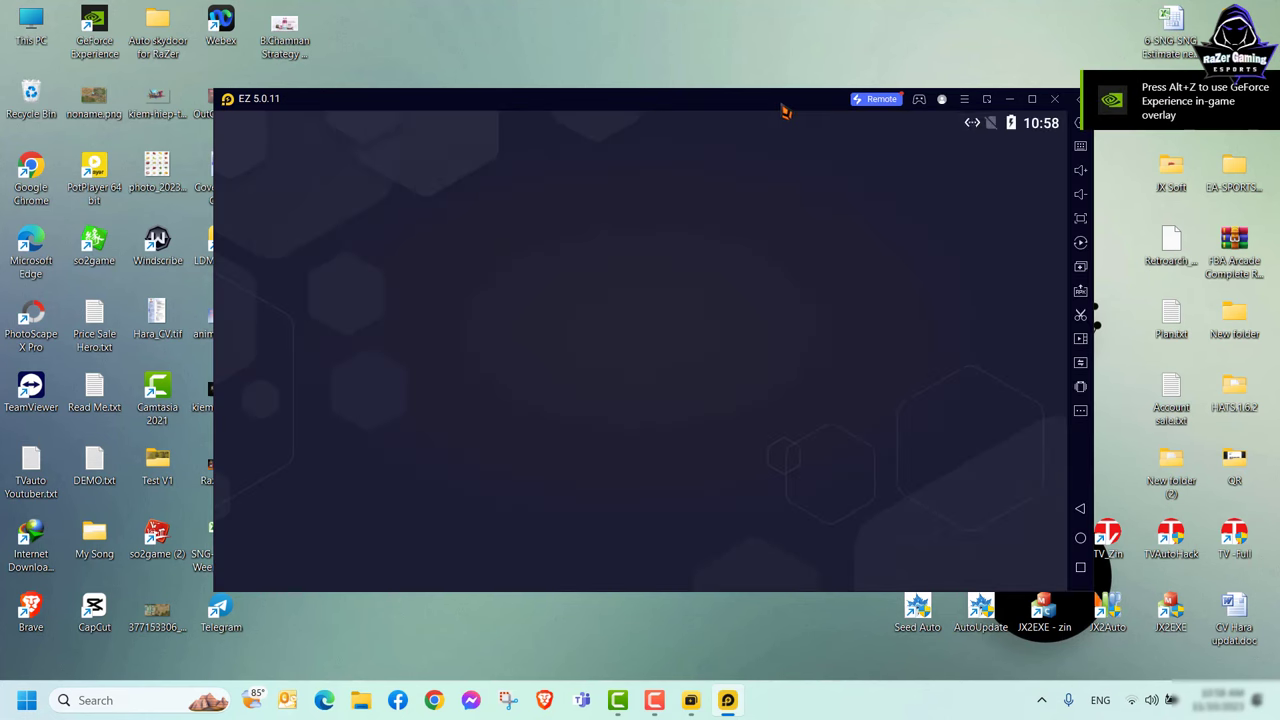
Step: Launch Kiếm Hiệp Tình 2 Mobile again to retest its data download, and exit LDPlayer
{"action": "left_click_drag", "start_coordinate": [785, 110], "coordinate": [575, 25]}
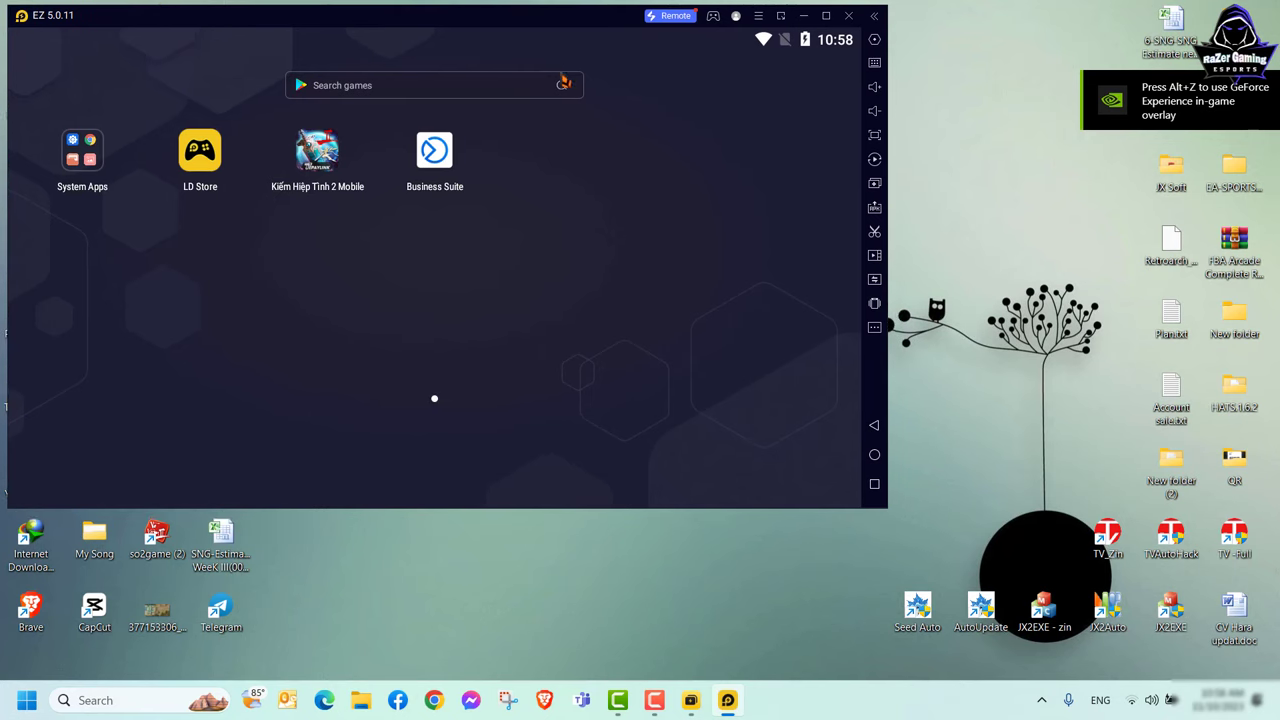
{"action": "left_click", "coordinate": [317, 152]}
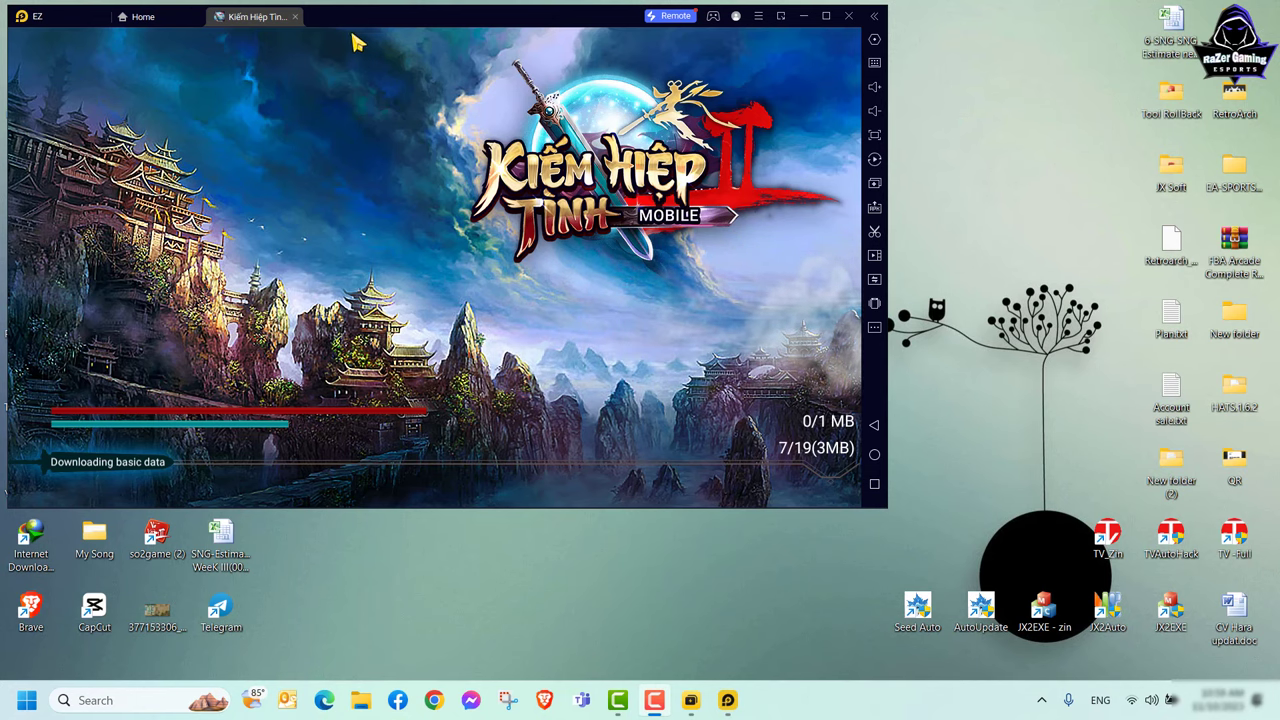
{"action": "left_click", "coordinate": [295, 16]}
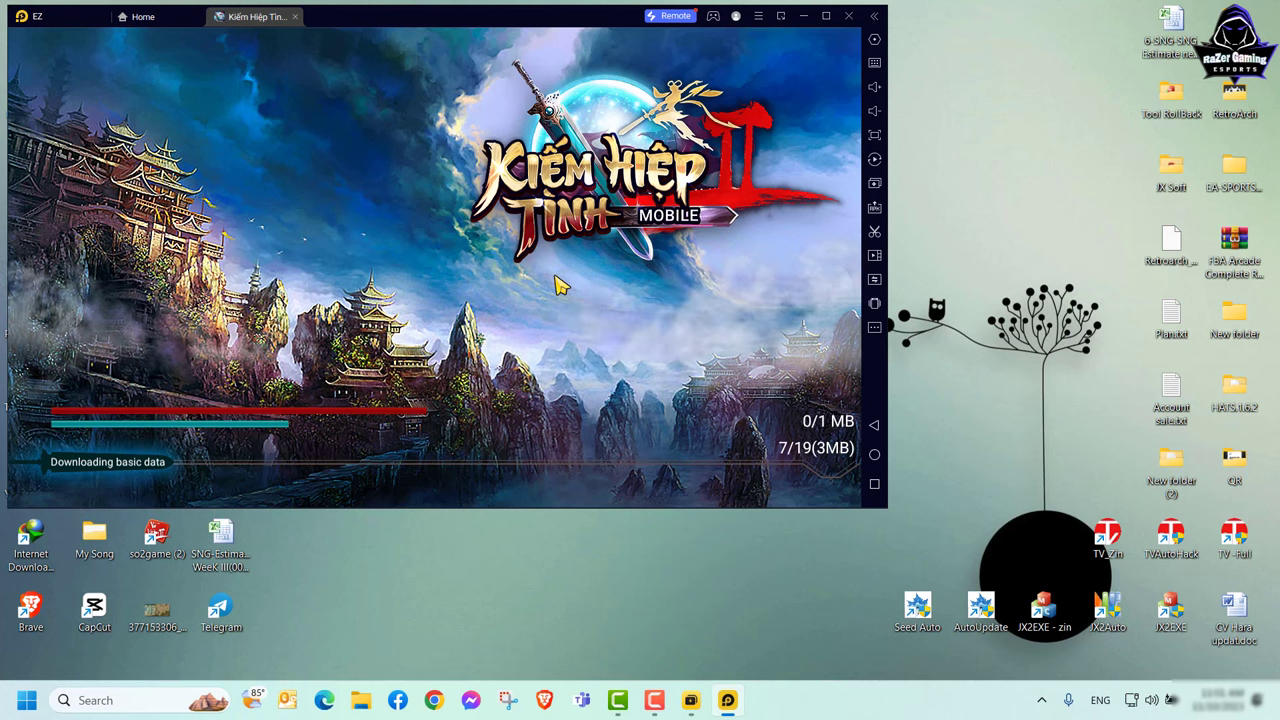
{"action": "key", "text": "alt+F4"}
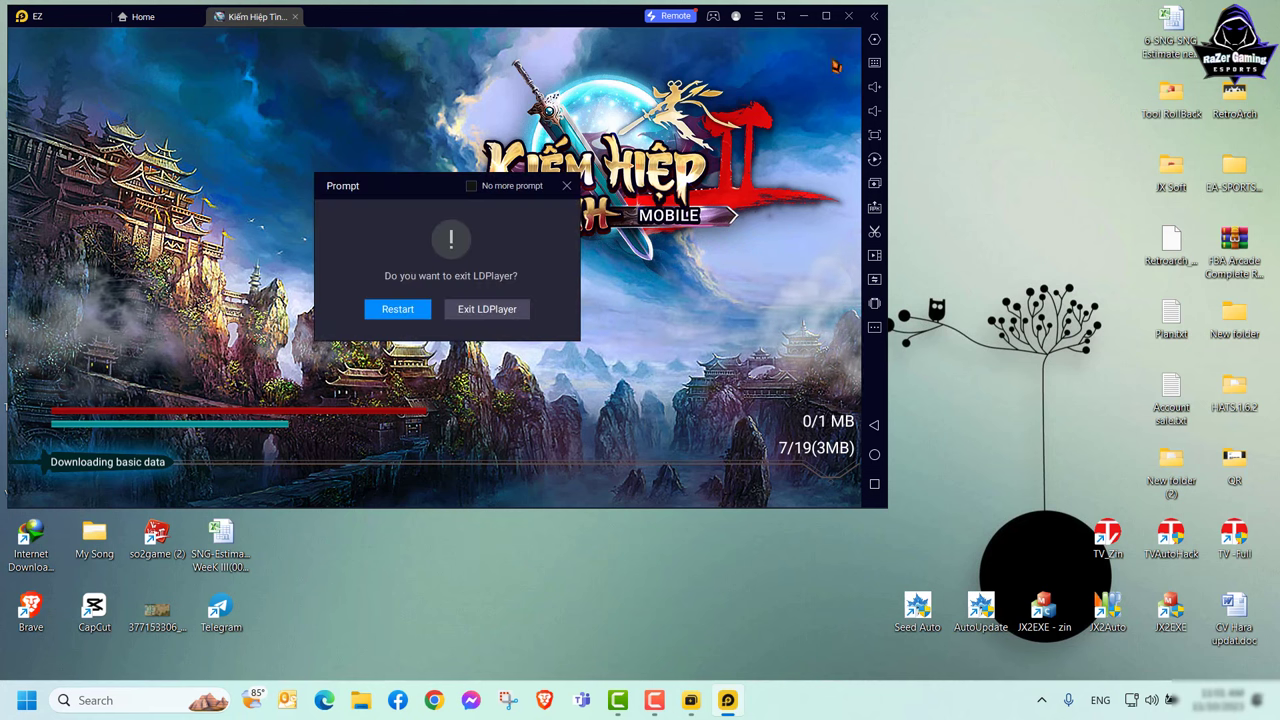
{"action": "left_click", "coordinate": [472, 310]}
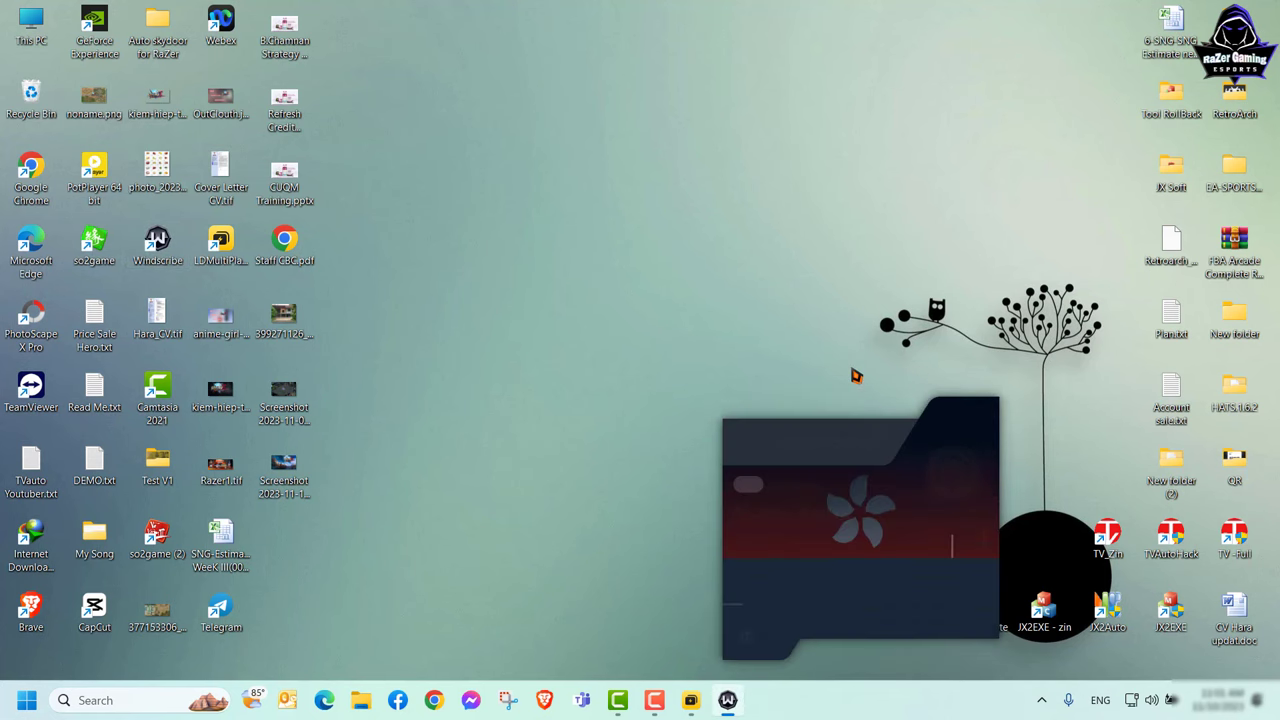
Step: In Windscribe, leave the News Feed and browse the list of VPN server locations
{"action": "left_click", "coordinate": [882, 430]}
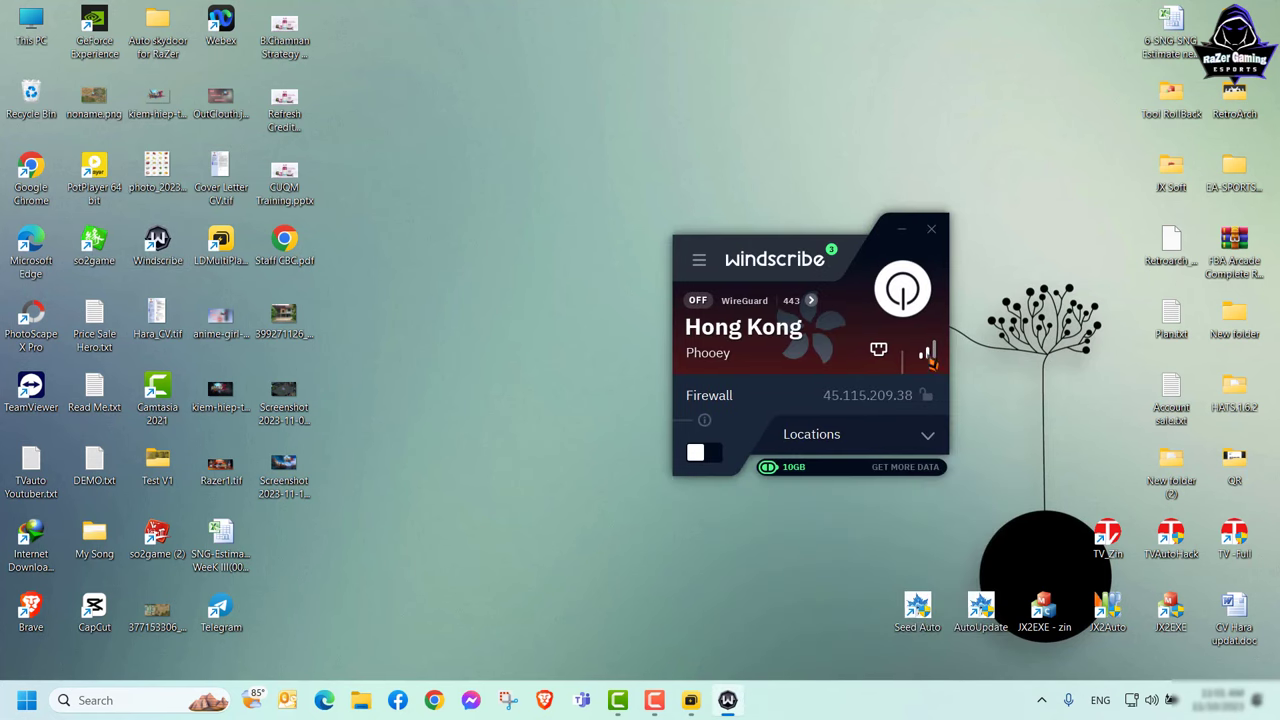
{"action": "left_click", "coordinate": [915, 287]}
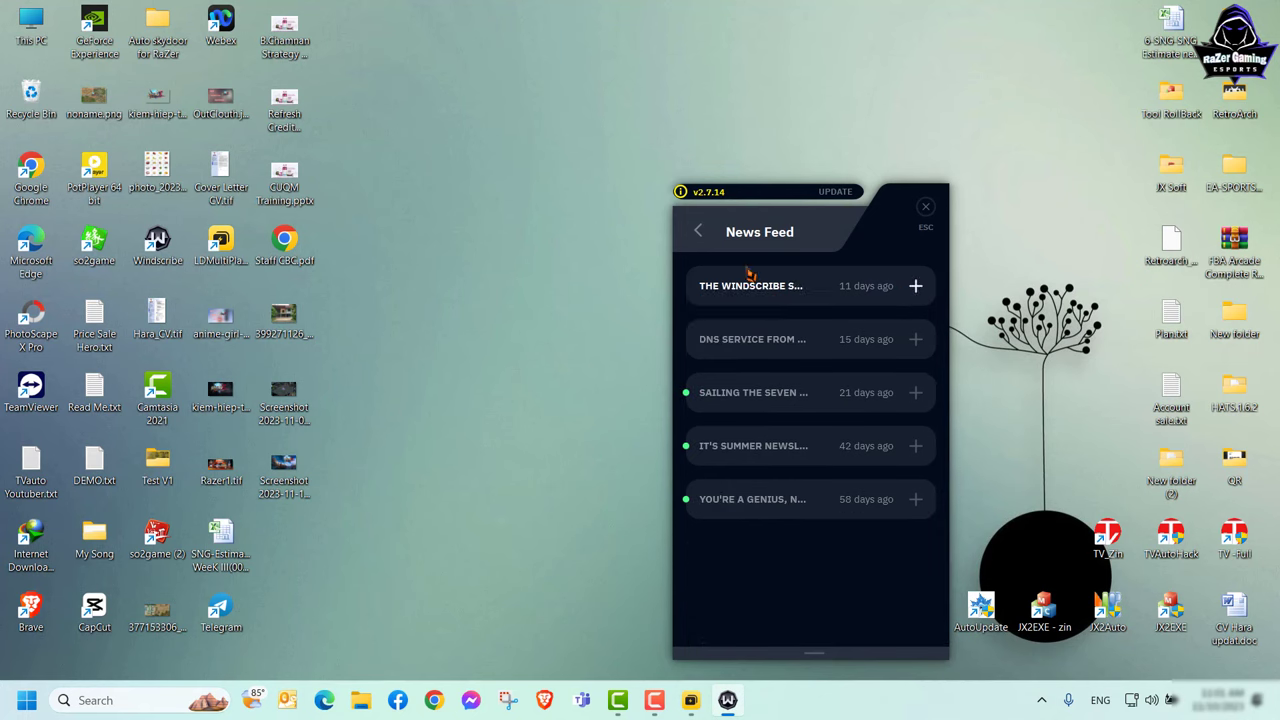
{"action": "left_click", "coordinate": [698, 231]}
{"action": "left_click", "coordinate": [930, 410]}
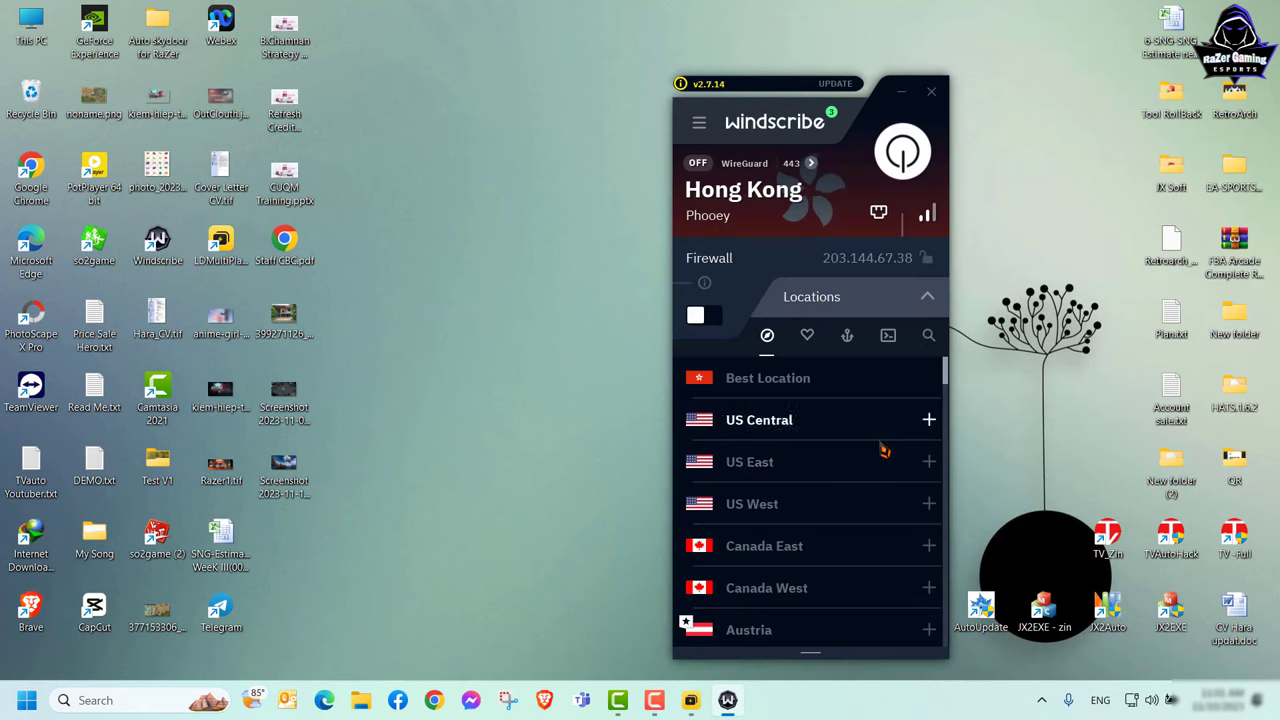
{"action": "scroll", "coordinate": [810, 470], "scroll_direction": "down", "scroll_amount": 5}
{"action": "scroll", "coordinate": [800, 476], "scroll_direction": "down", "scroll_amount": 5}
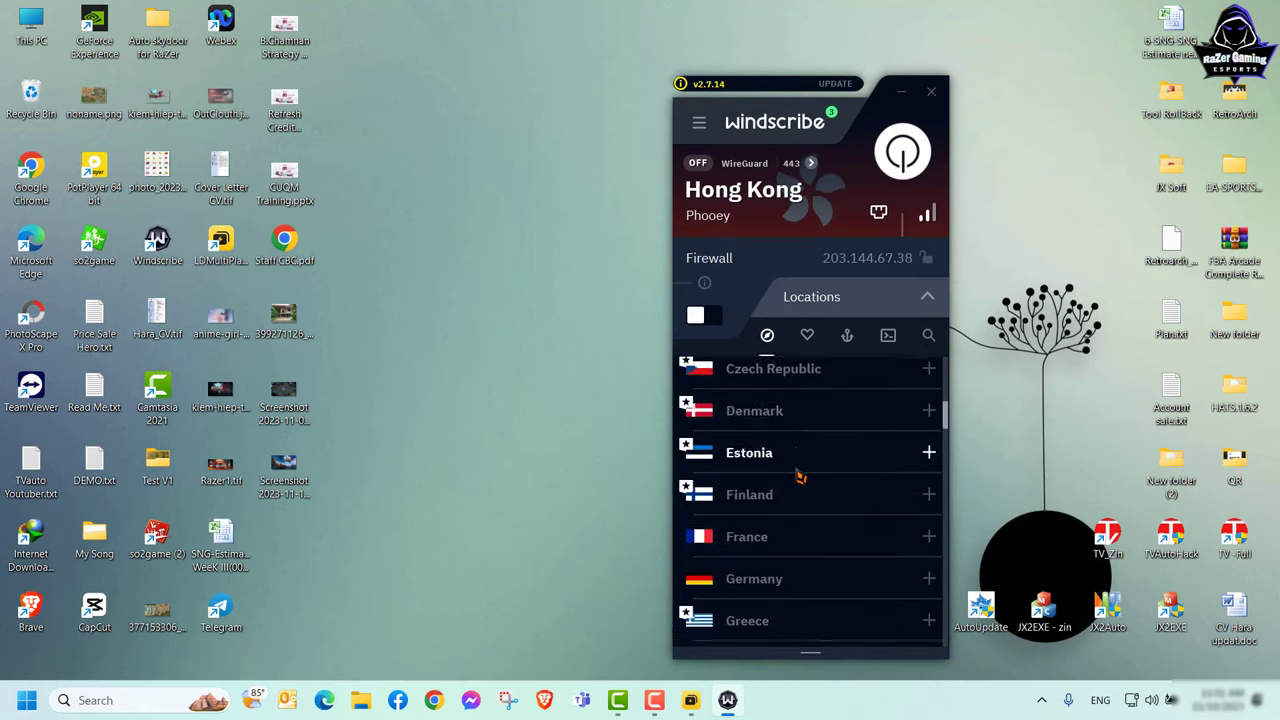
Step: Search the VPN locations for "v" and try to connect to the Hanoi Red River server under Vietnam
{"action": "left_click", "coordinate": [928, 336]}
{"action": "type", "text": "va"}
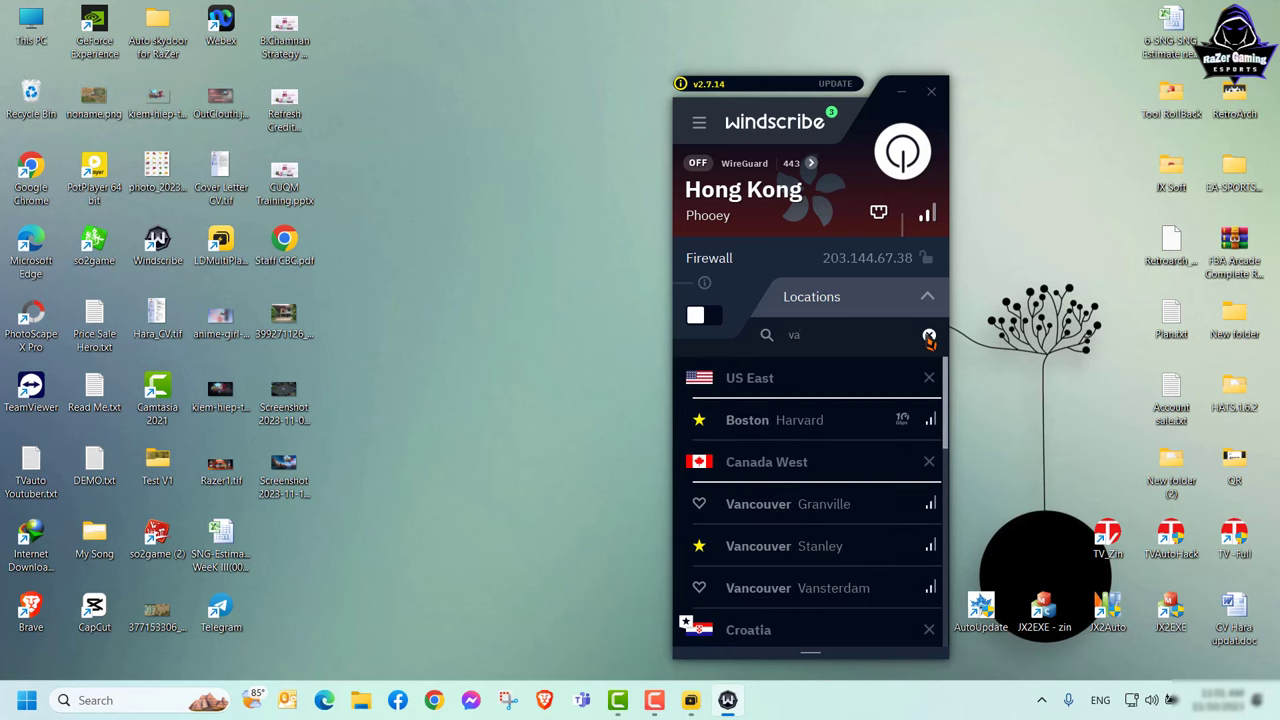
{"action": "type", "text": "t"}
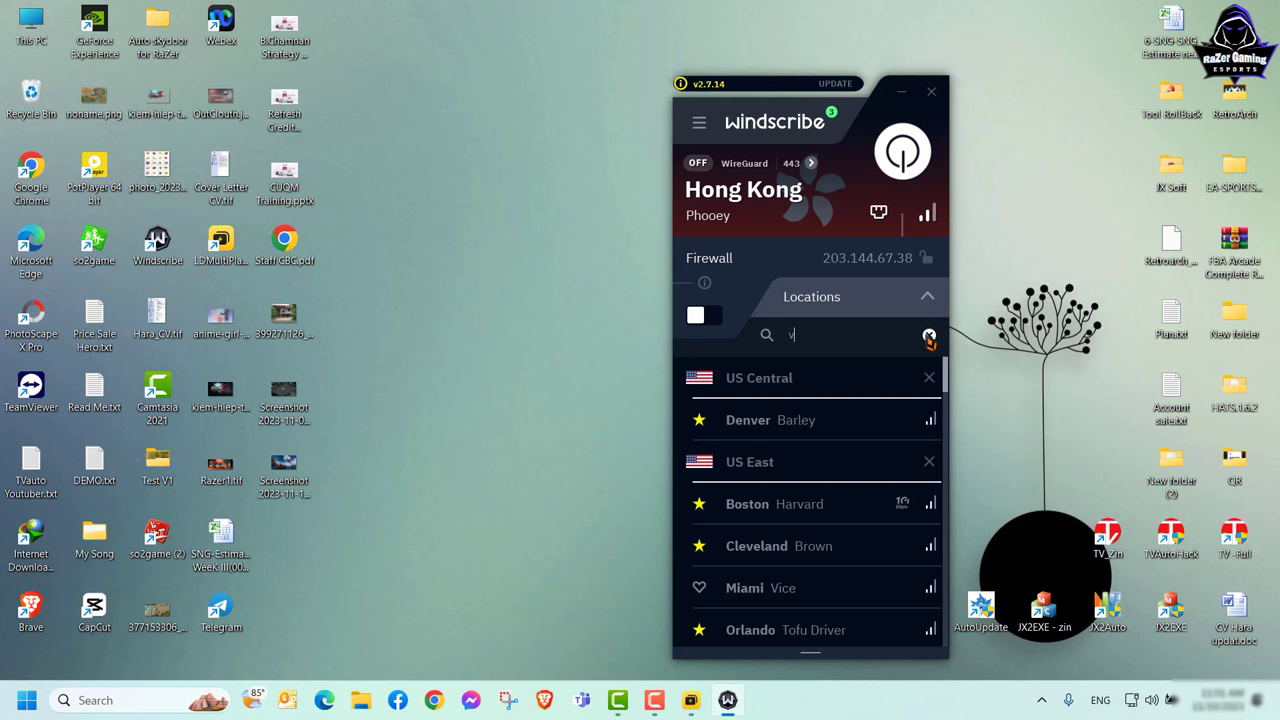
{"action": "scroll", "coordinate": [858, 430], "scroll_direction": "down", "scroll_amount": 10}
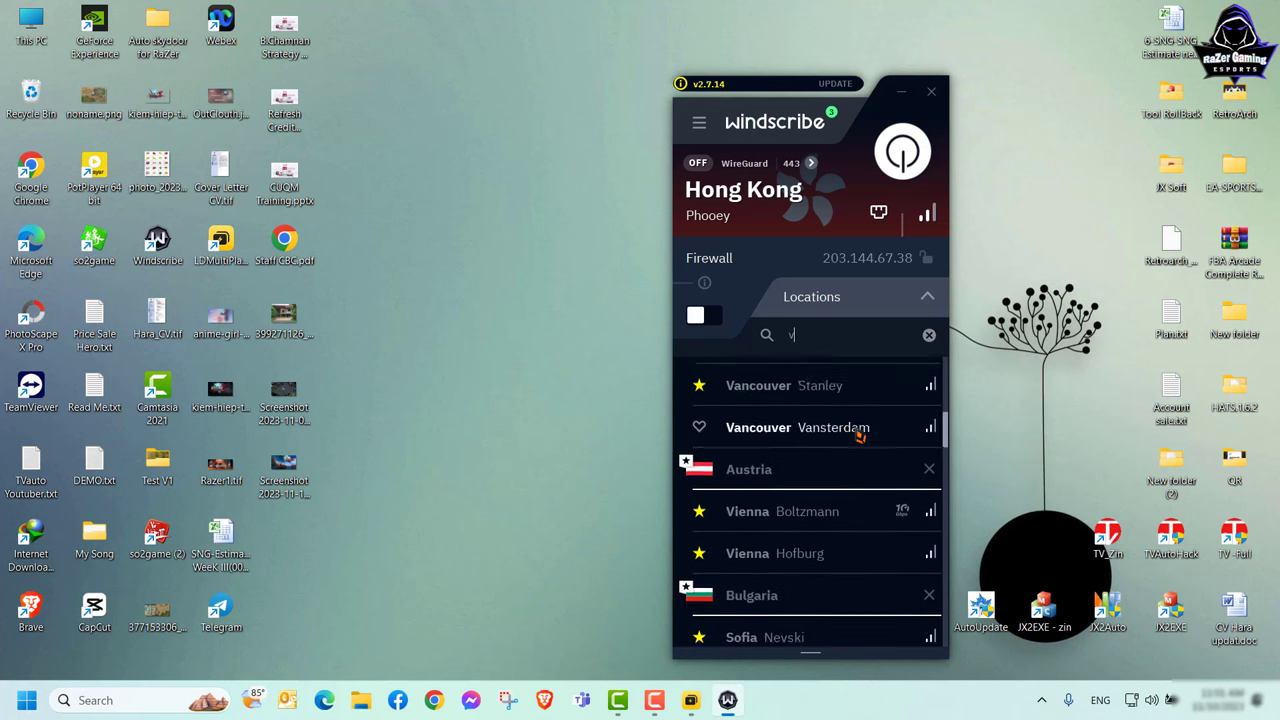
{"action": "scroll", "coordinate": [858, 436], "scroll_direction": "down", "scroll_amount": 10}
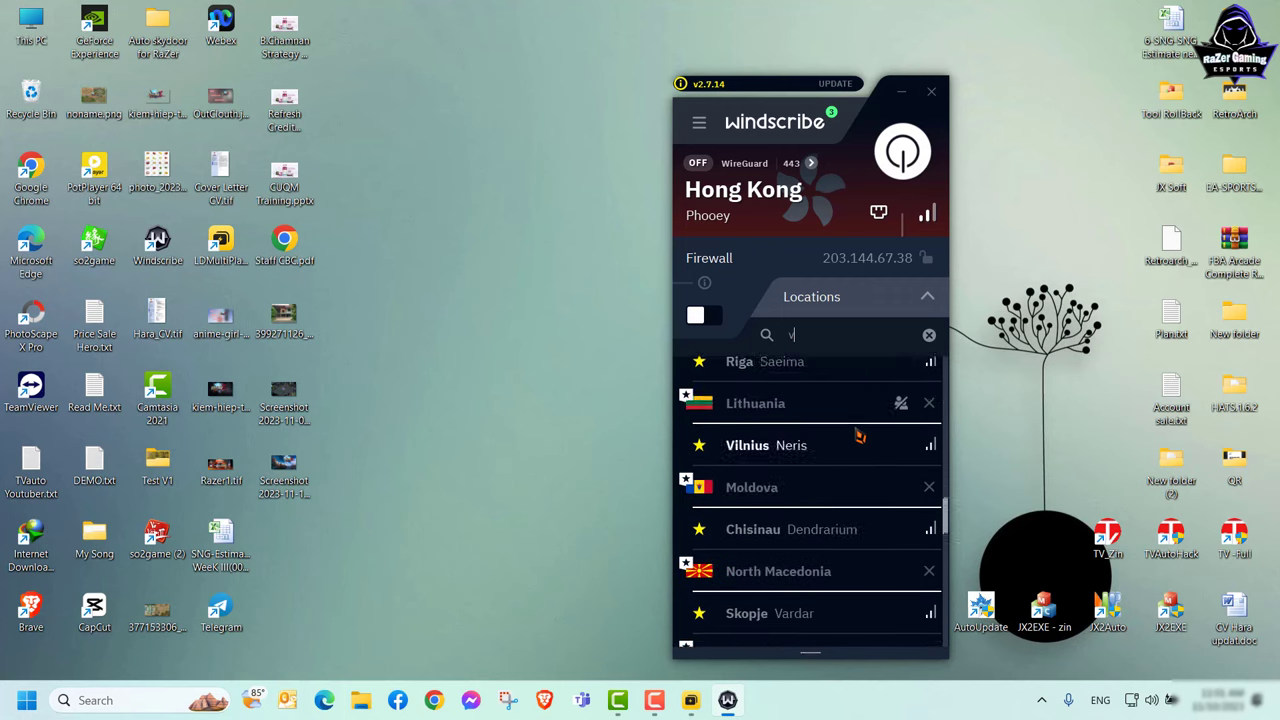
{"action": "scroll", "coordinate": [858, 436], "scroll_direction": "down", "scroll_amount": 10}
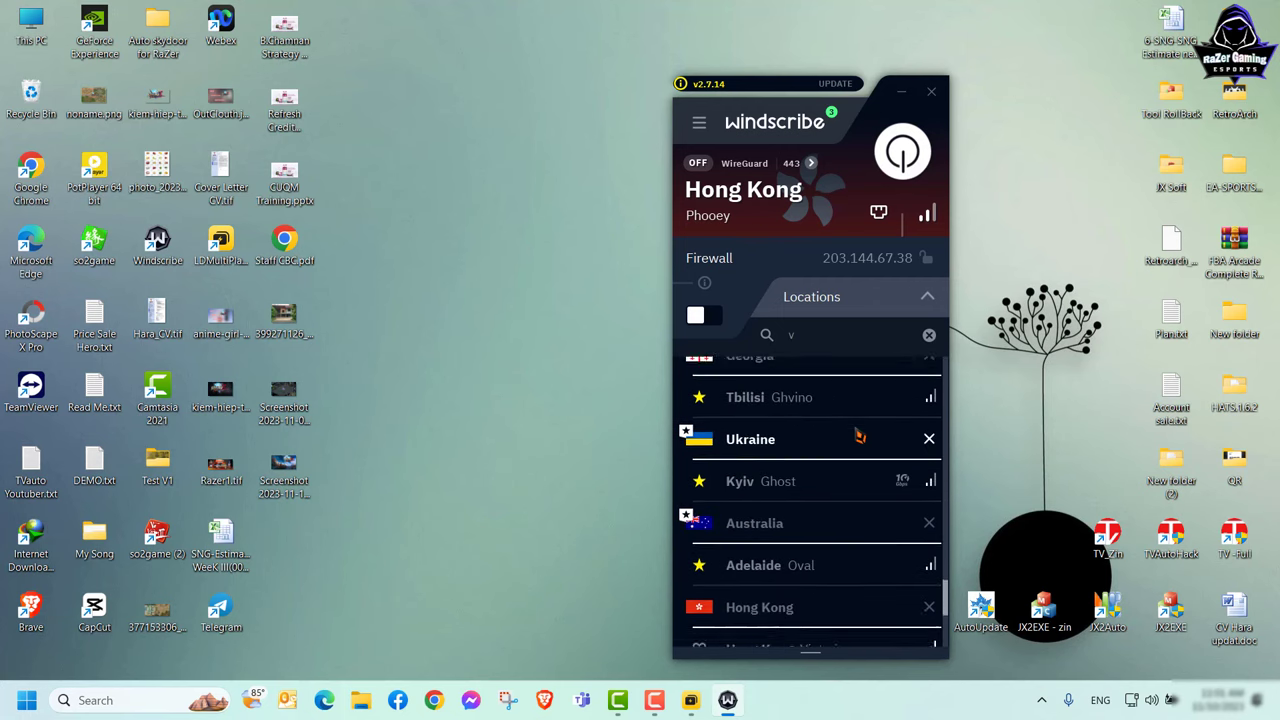
{"action": "scroll", "coordinate": [858, 436], "scroll_direction": "down", "scroll_amount": 3}
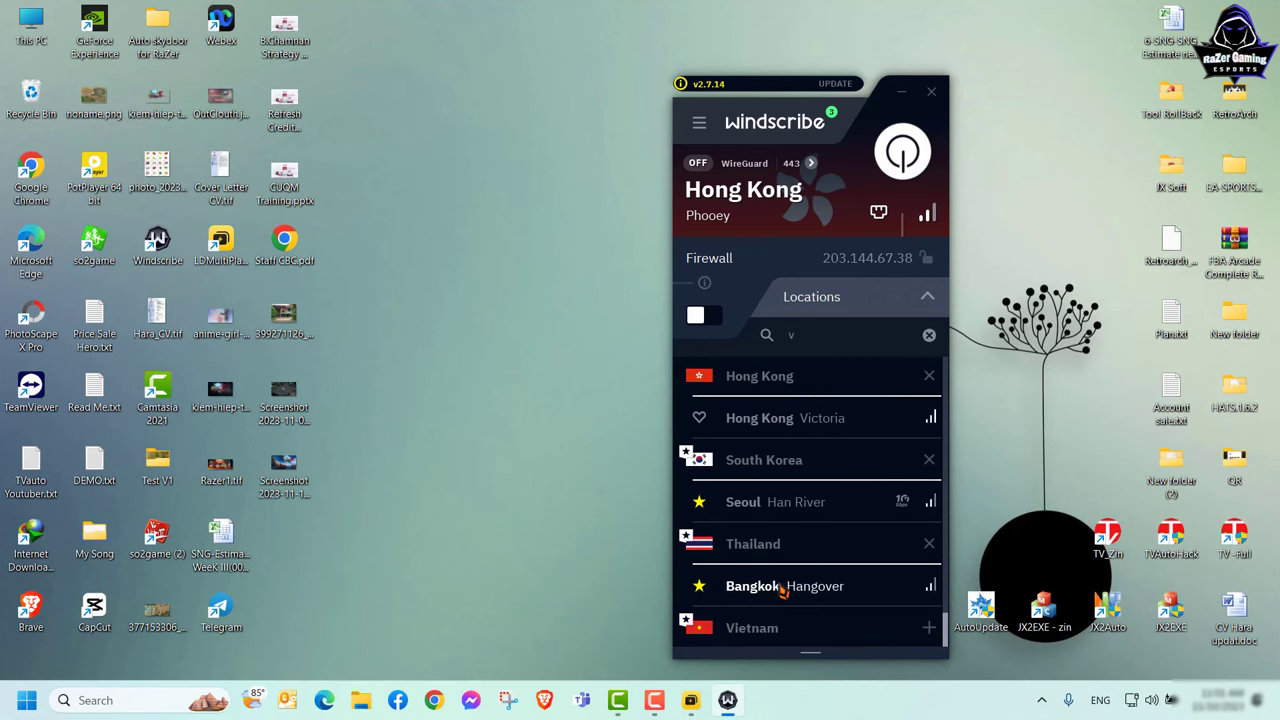
{"action": "left_click", "coordinate": [930, 629]}
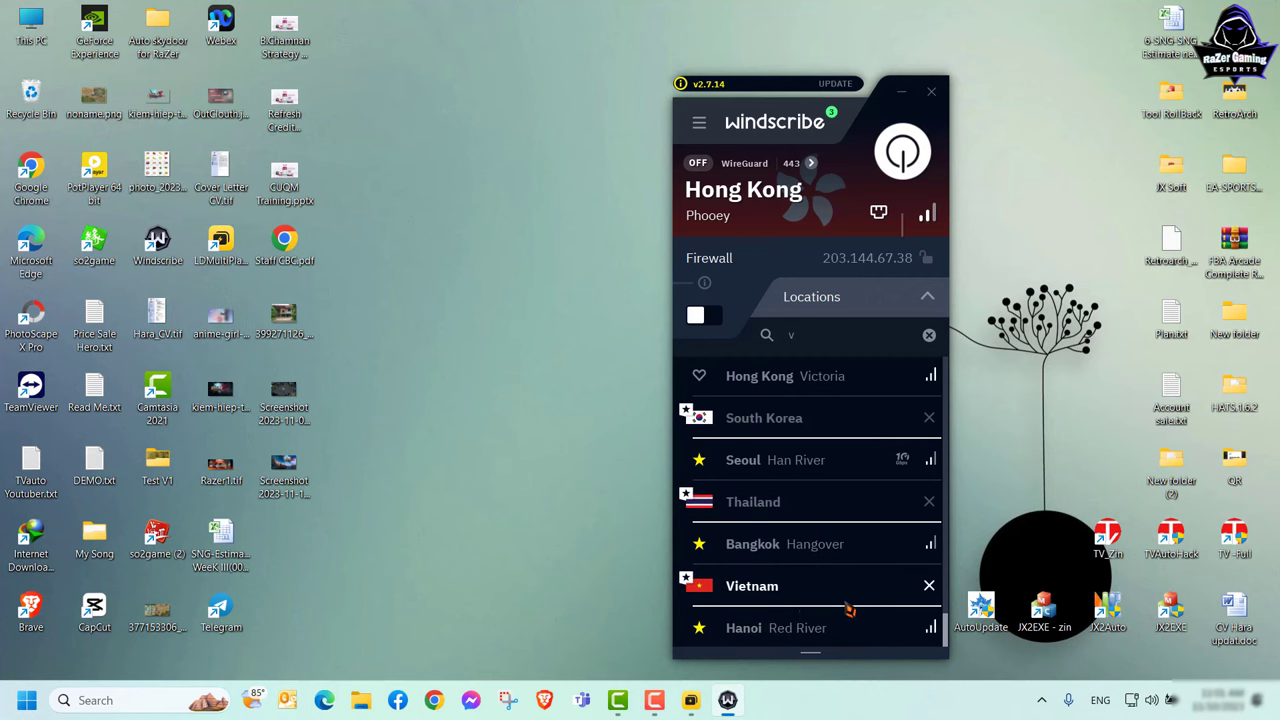
{"action": "left_click", "coordinate": [760, 632]}
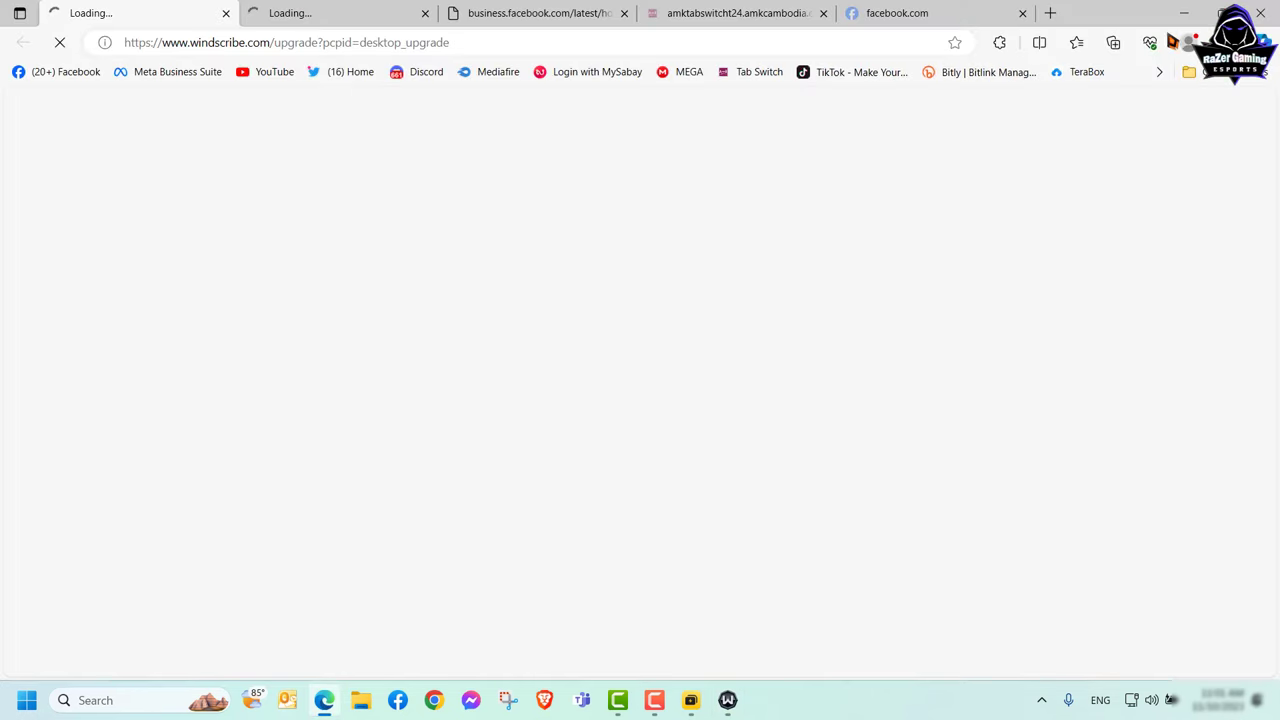
Step: Minimize the browser with the Windscribe upgrade page and look through the filtered locations for another server
{"action": "left_click", "coordinate": [1190, 13]}
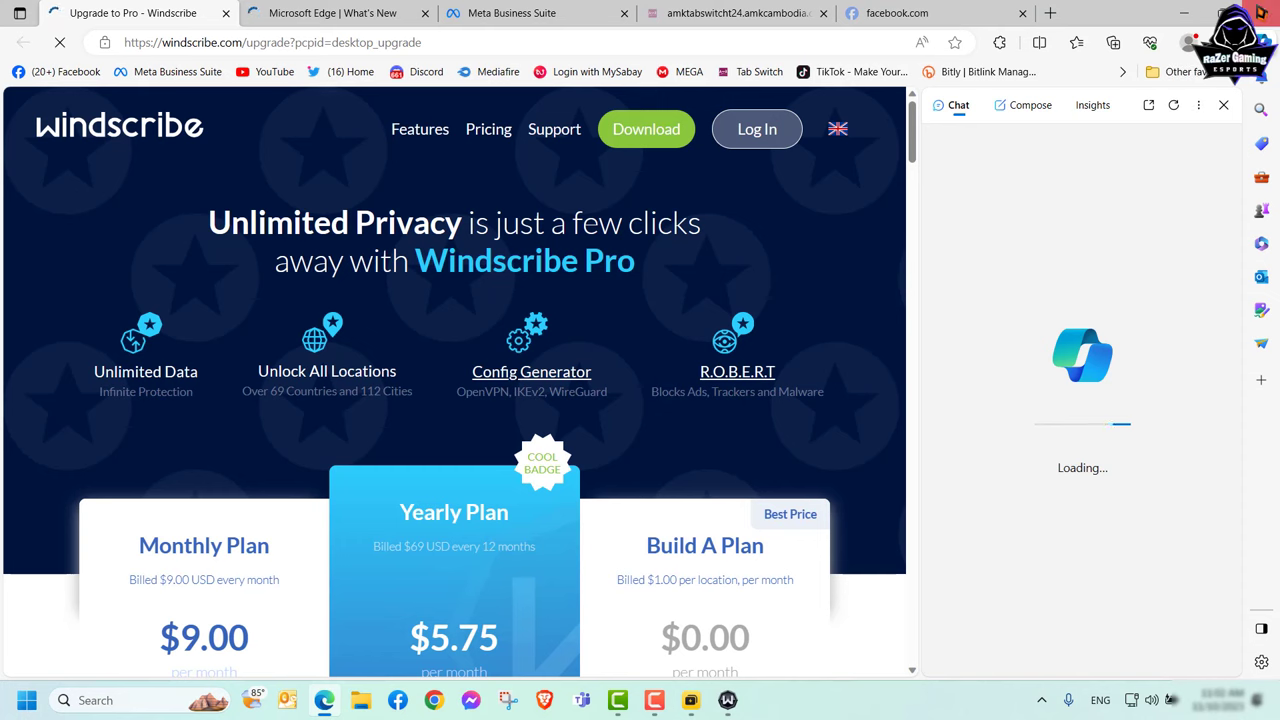
{"action": "left_click", "coordinate": [1184, 13]}
{"action": "scroll", "coordinate": [783, 465], "scroll_direction": "up", "scroll_amount": 20}
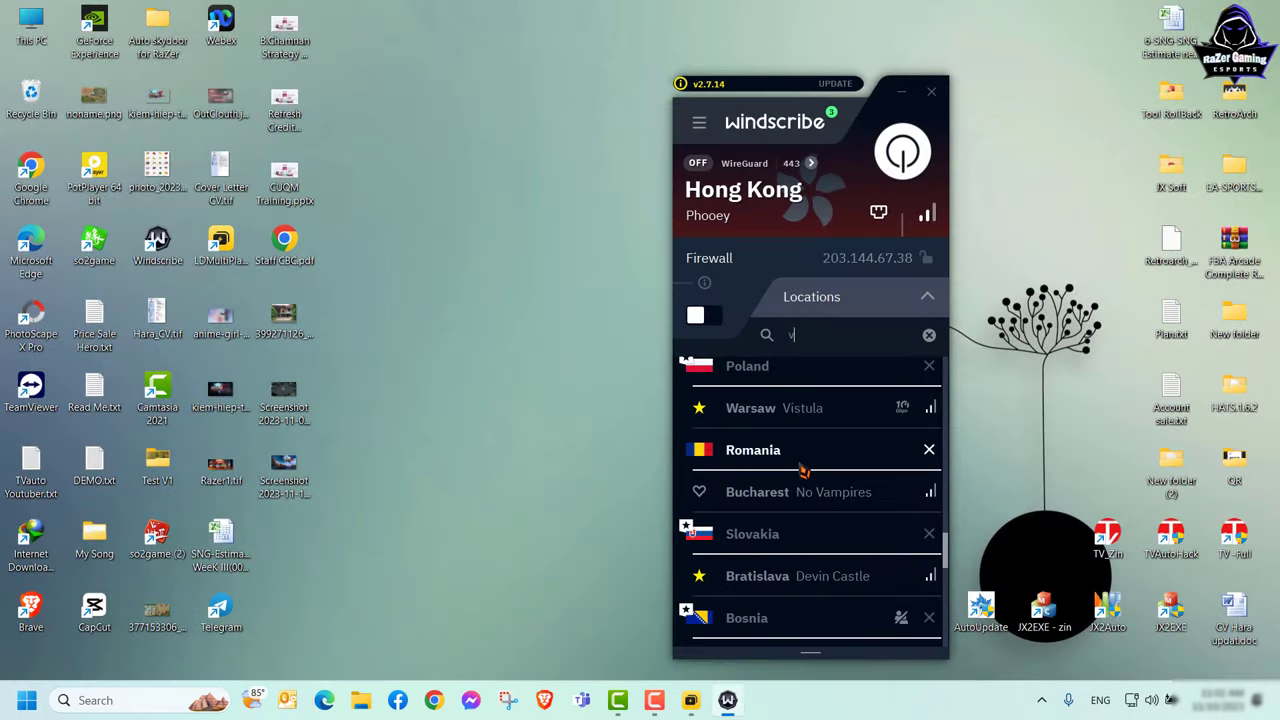
{"action": "scroll", "coordinate": [805, 469], "scroll_direction": "up", "scroll_amount": 2}
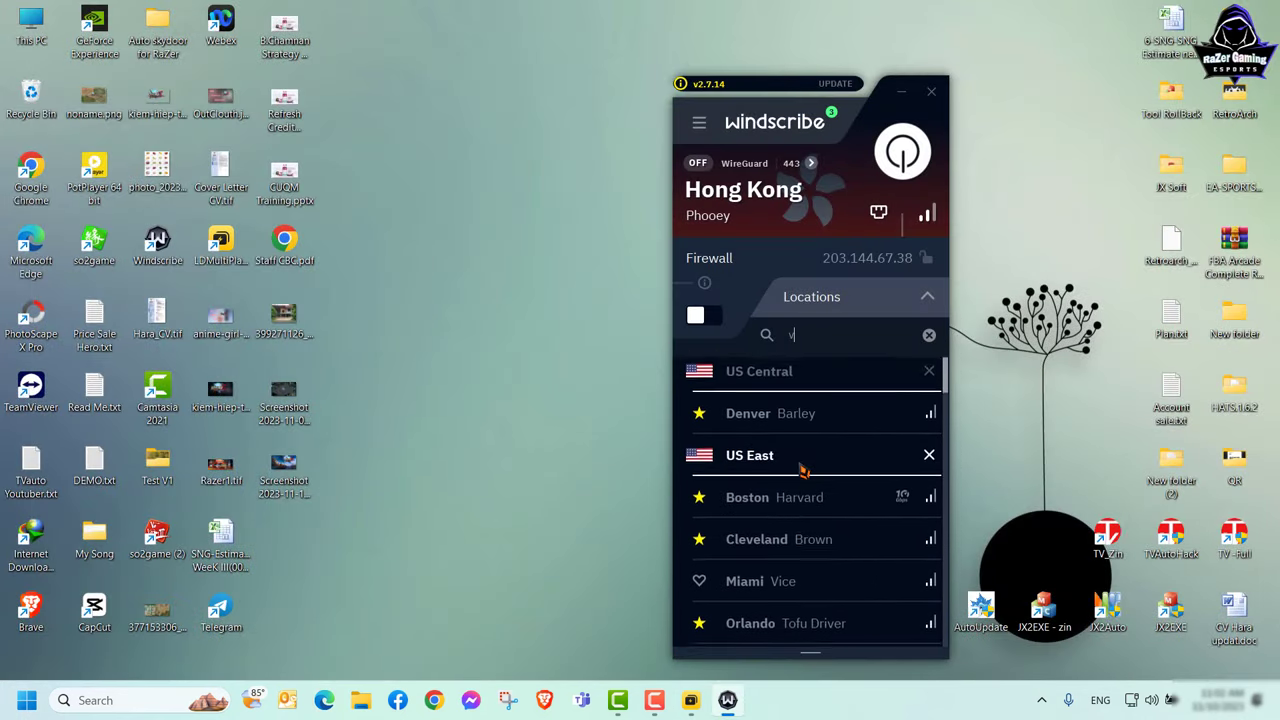
{"action": "scroll", "coordinate": [843, 451], "scroll_direction": "down", "scroll_amount": 5}
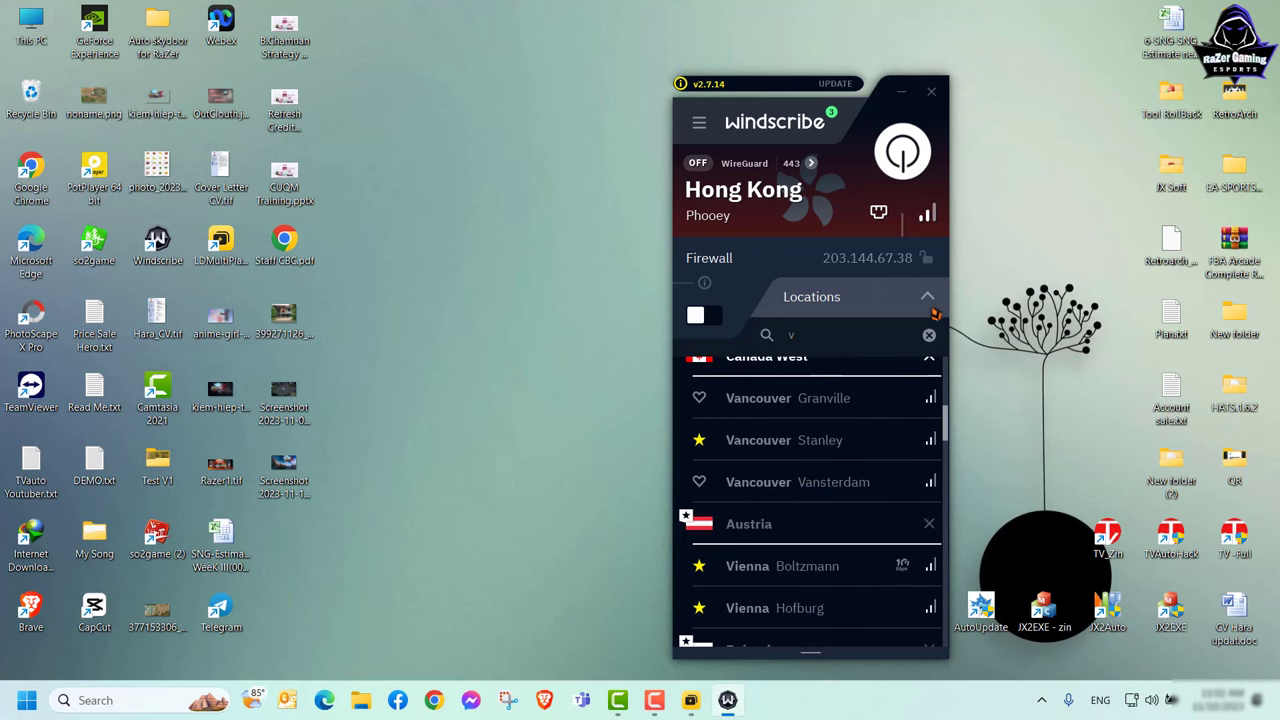
Step: Clear the location search, collapse the location list and connect the VPN to Best Location (Victoria)
{"action": "key", "text": "Escape"}
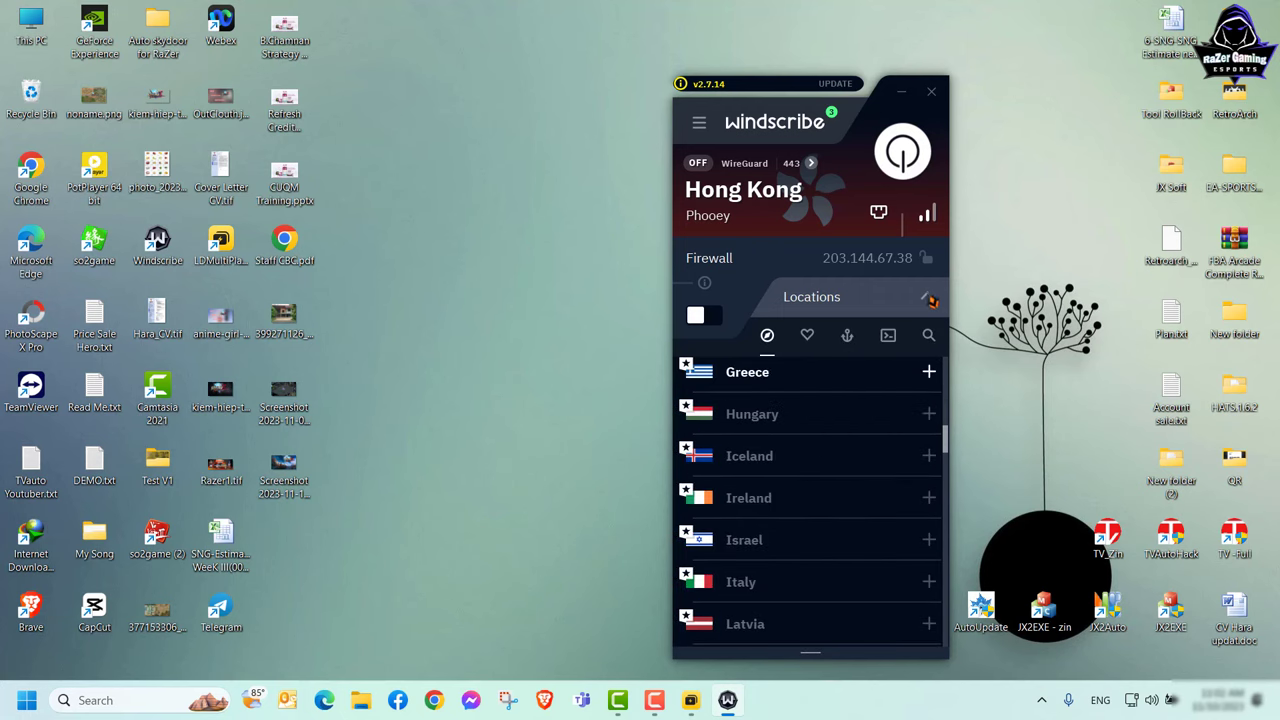
{"action": "left_click", "coordinate": [930, 300]}
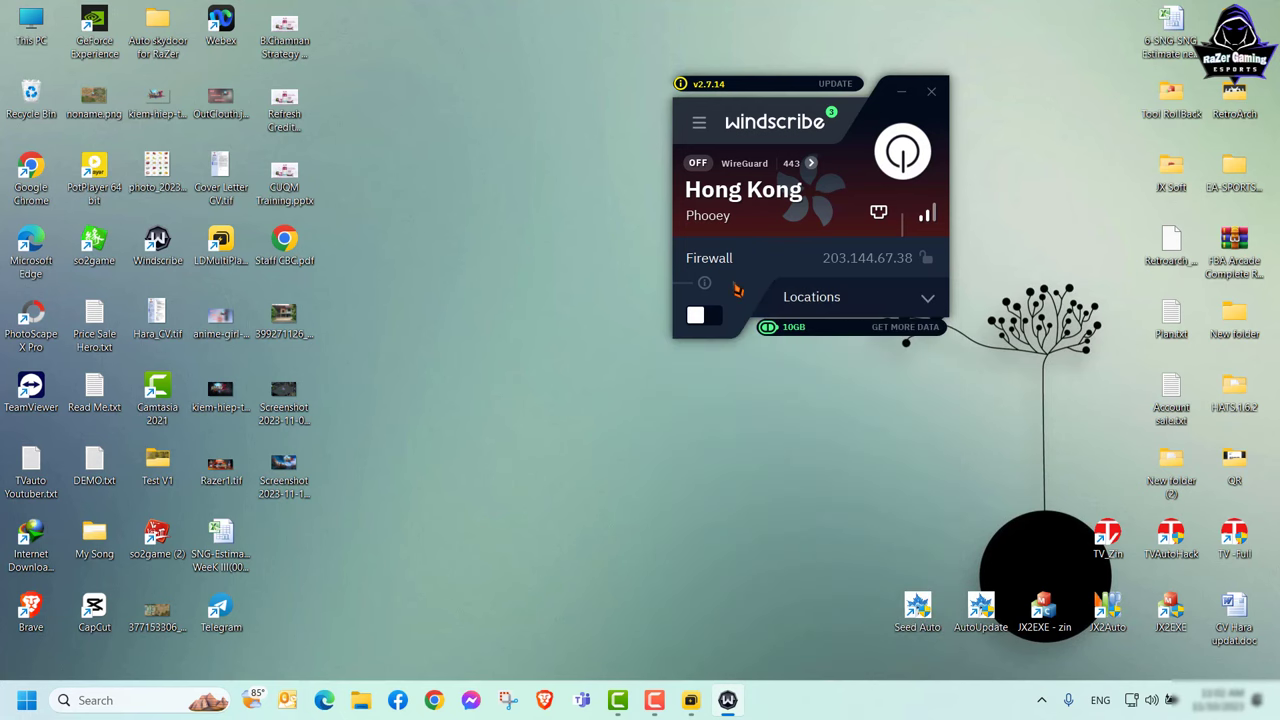
{"action": "left_click", "coordinate": [904, 152]}
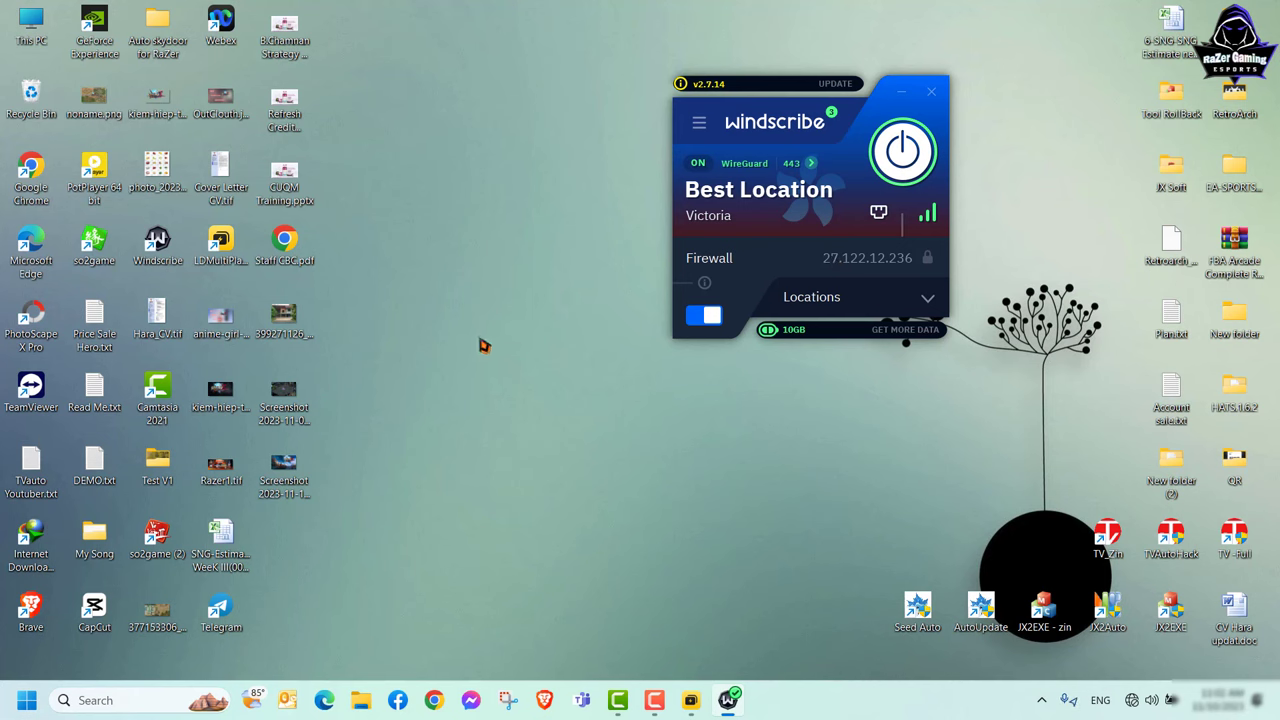
Step: Open LDMultiPlayer, start the EZ emulator instance and minimize its window
{"action": "double_click", "coordinate": [221, 243]}
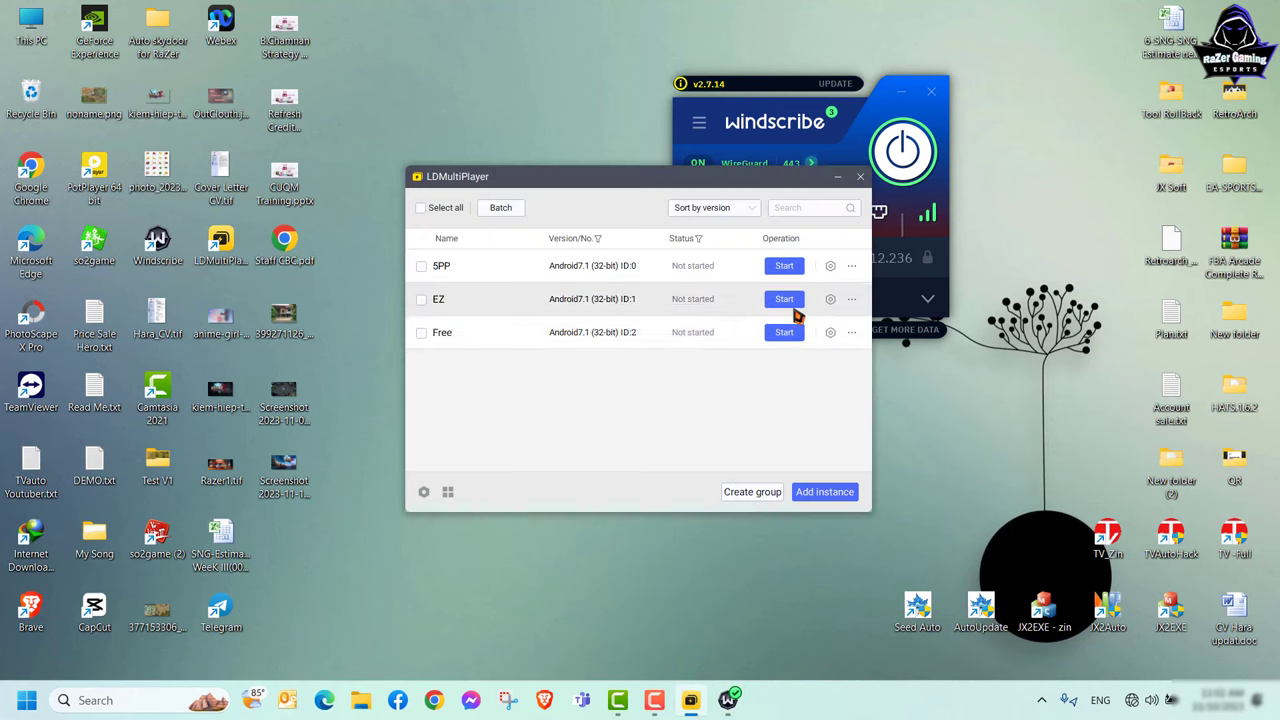
{"action": "left_click", "coordinate": [789, 302]}
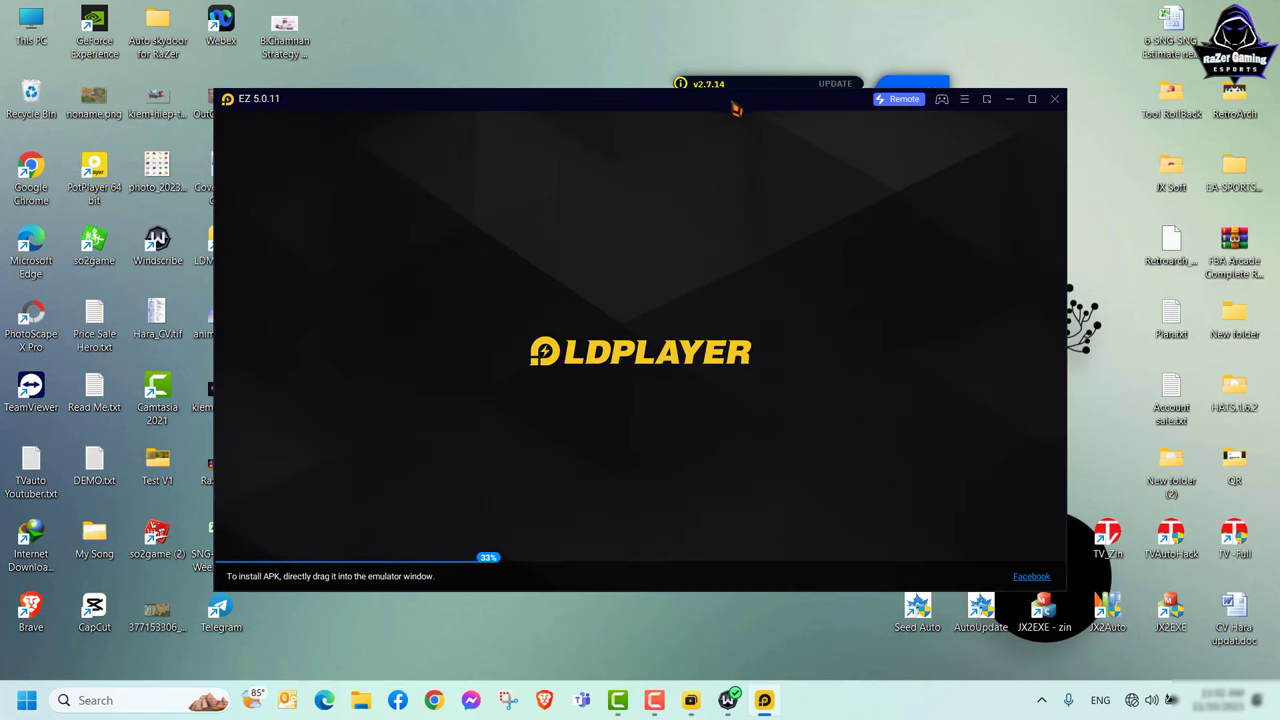
{"action": "left_click_drag", "start_coordinate": [733, 106], "coordinate": [572, 46]}
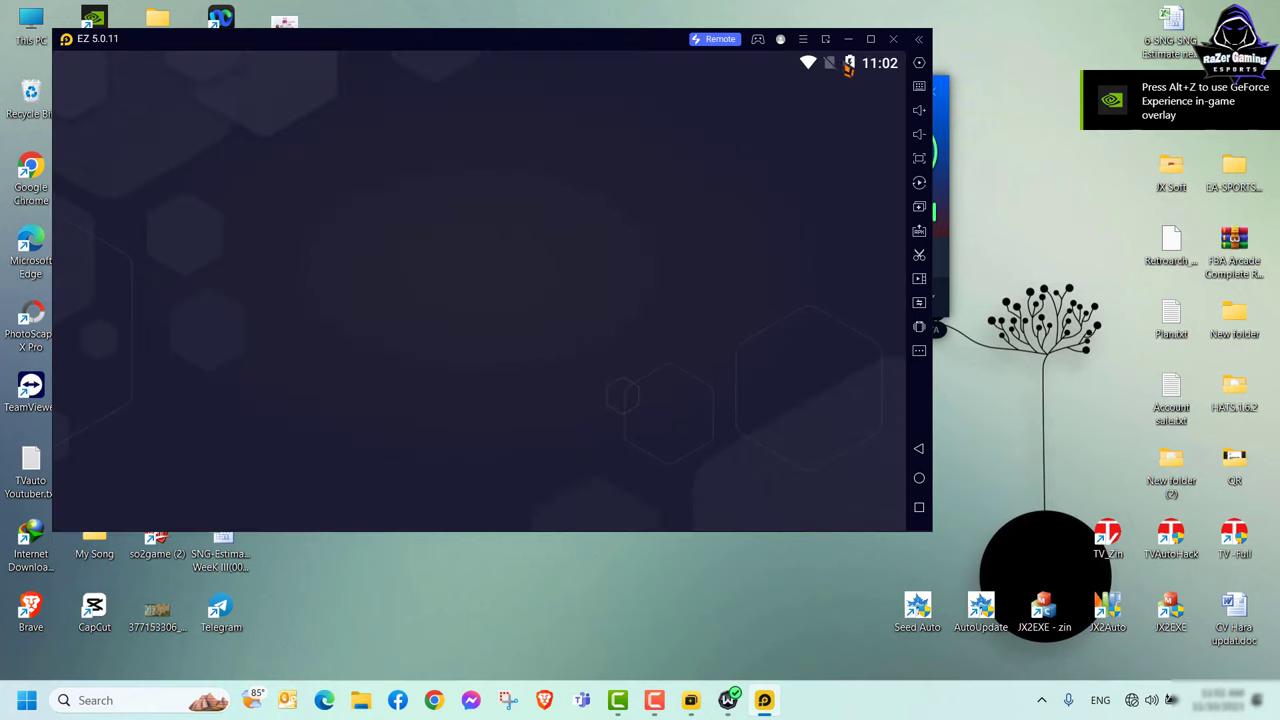
{"action": "left_click", "coordinate": [846, 40]}
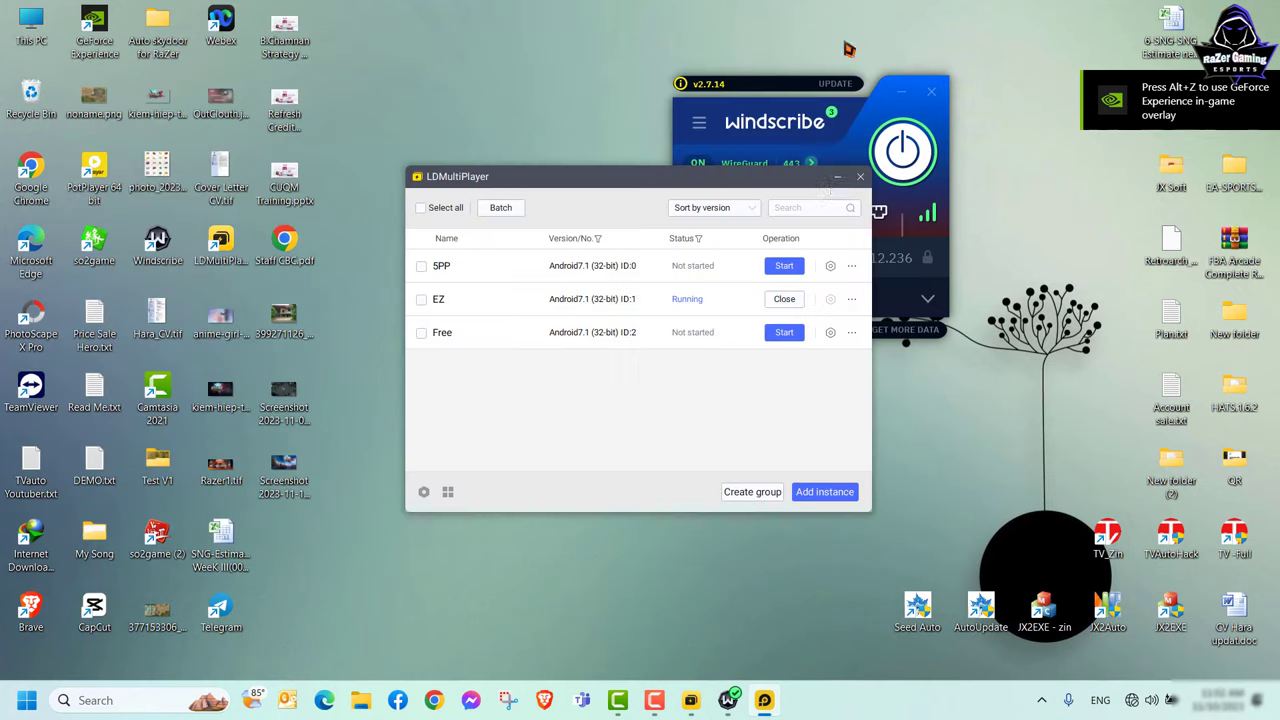
{"action": "left_click_drag", "start_coordinate": [830, 194], "coordinate": [833, 193]}
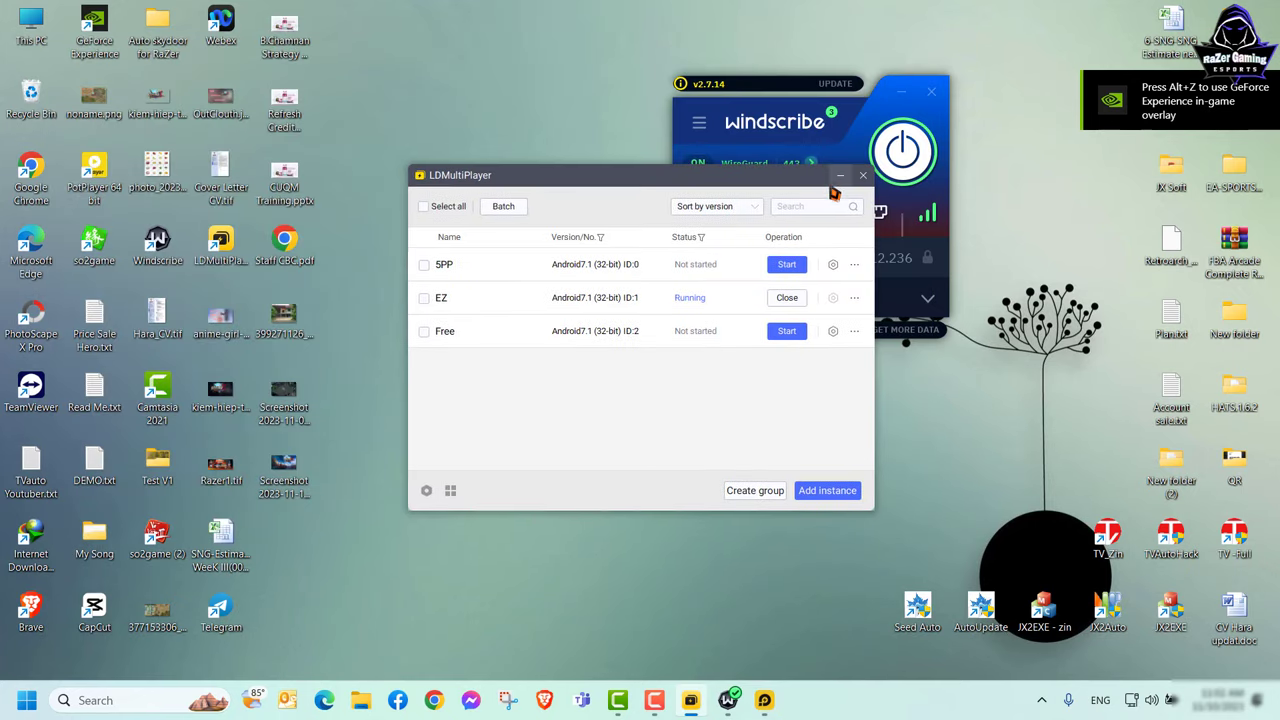
Step: Minimize LDMultiPlayer, bring back the EZ emulator window and launch Kiếm Hiệp Tình 2 Mobile to test its basic data download
{"action": "left_click", "coordinate": [840, 177]}
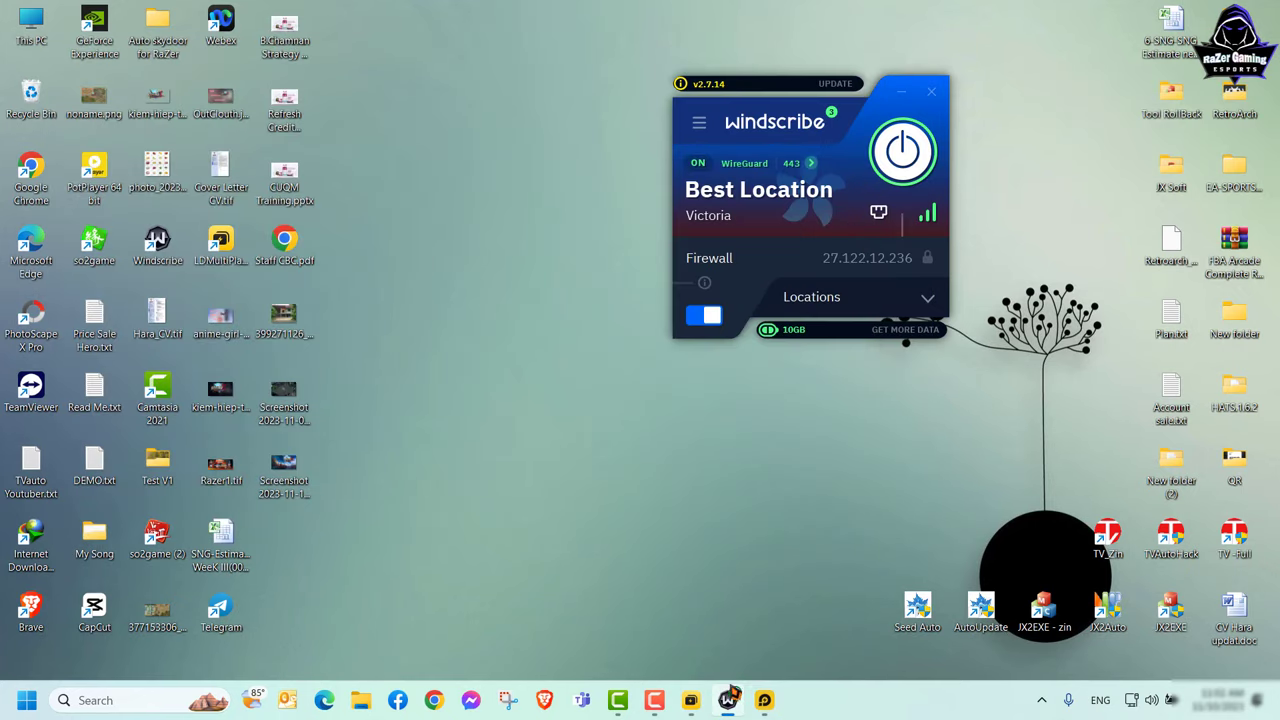
{"action": "left_click", "coordinate": [763, 695]}
{"action": "left_click", "coordinate": [362, 175]}
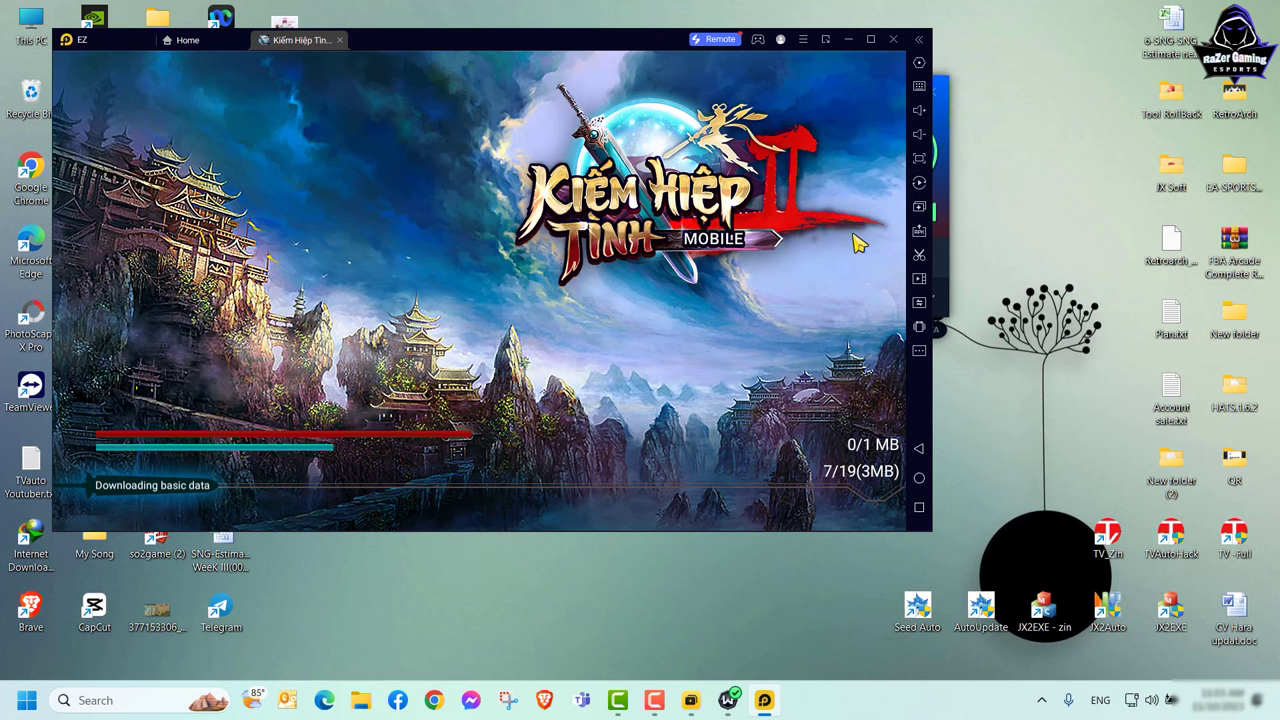
Step: Disconnect the Windscribe VPN and close Windscribe, confirming the exit
{"action": "left_click", "coordinate": [945, 262]}
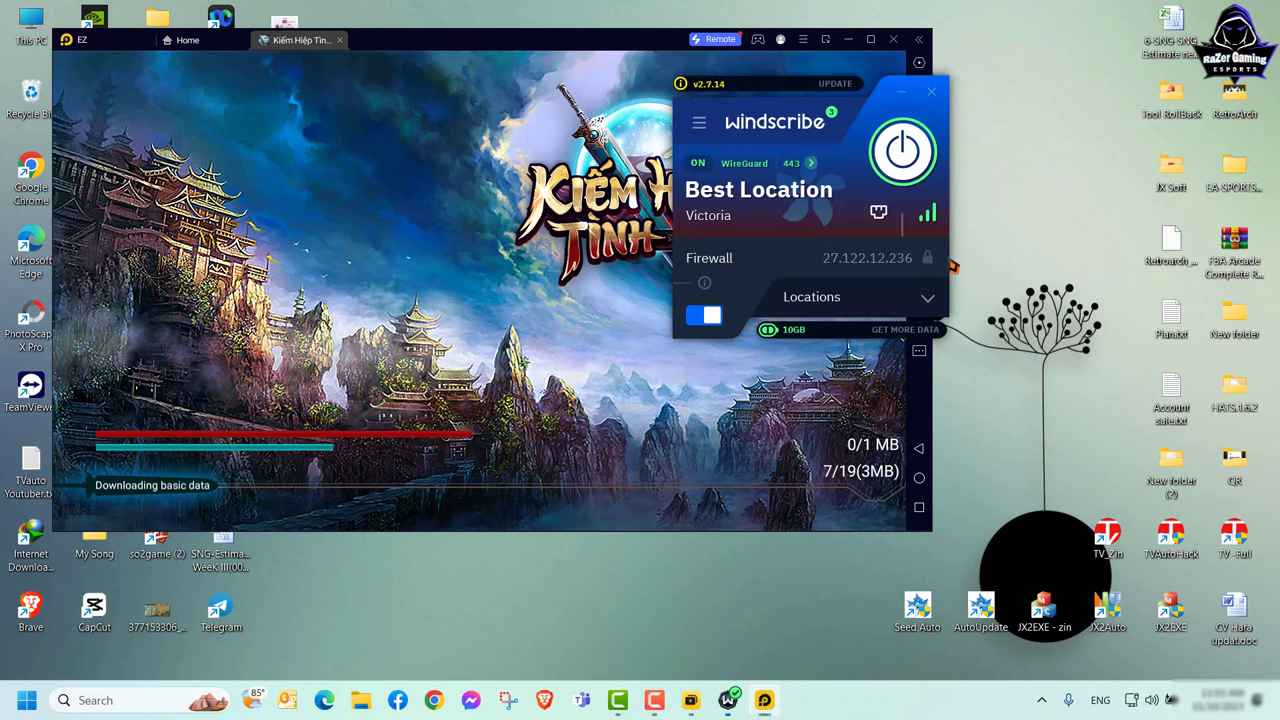
{"action": "left_click", "coordinate": [905, 152]}
{"action": "left_click", "coordinate": [931, 91]}
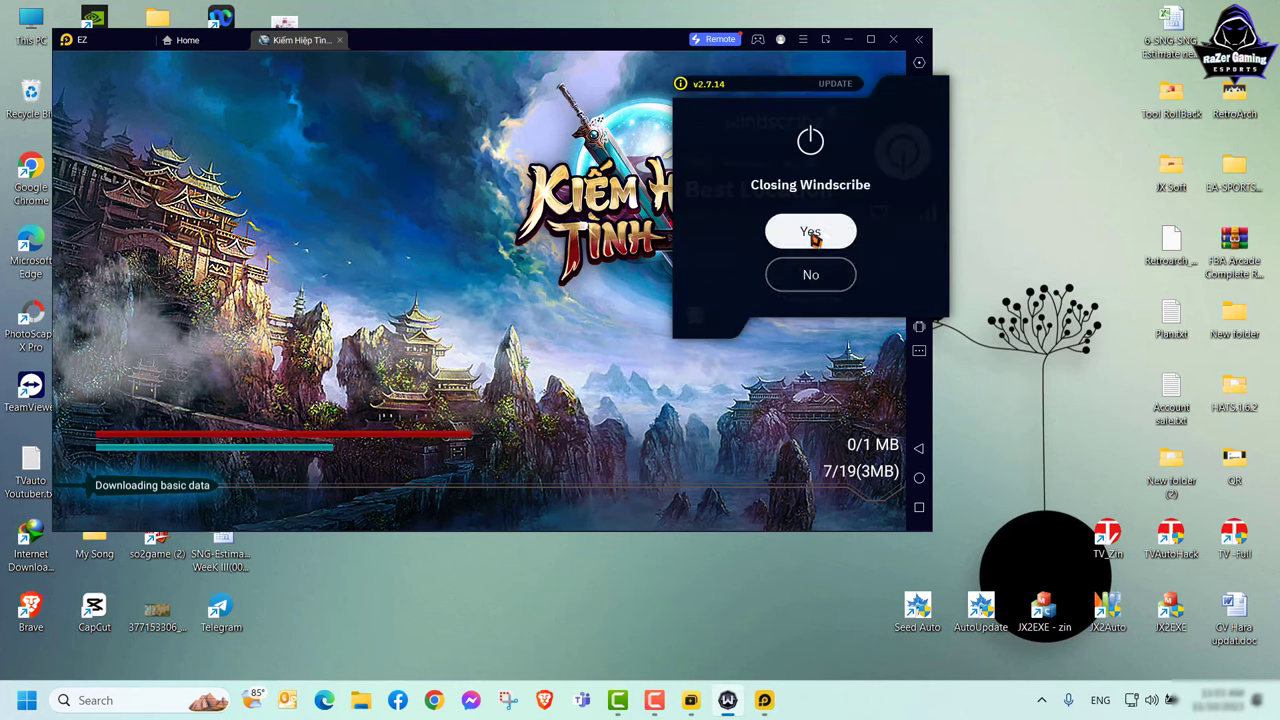
{"action": "left_click", "coordinate": [811, 232]}
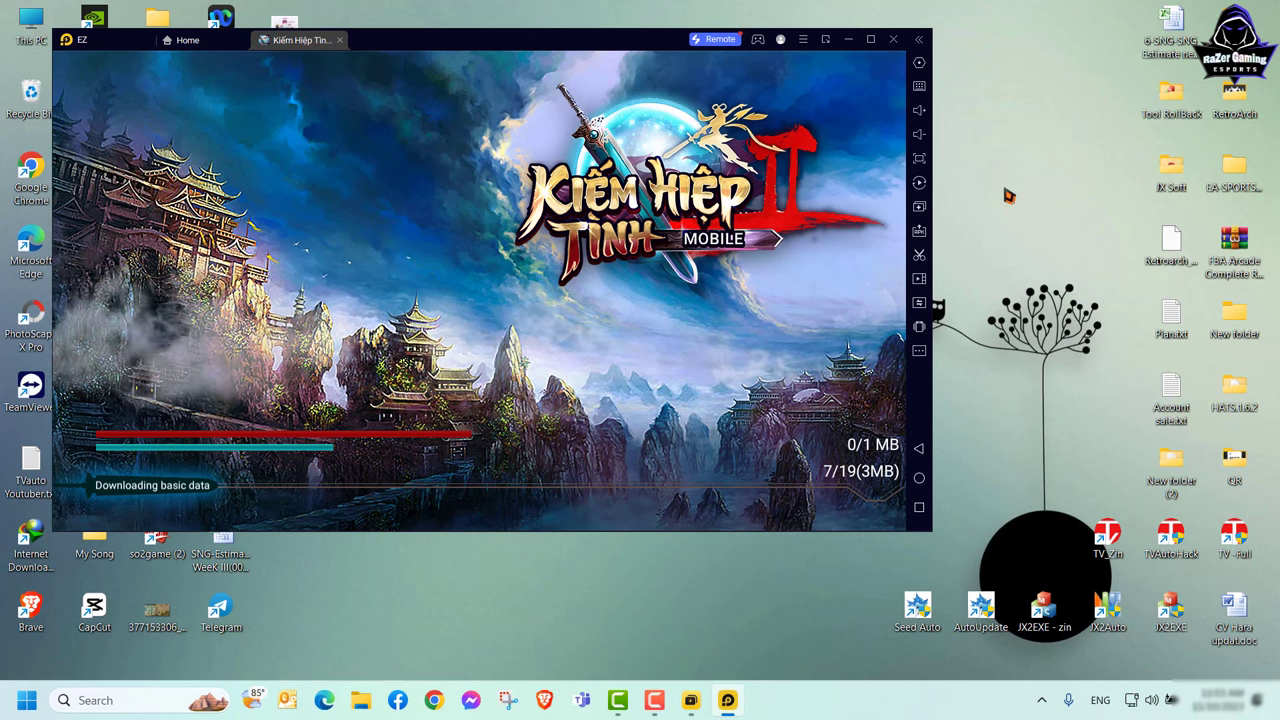
Step: Move the EZ emulator window towards the middle of the desktop, open Play Store from System Apps and search for "vpn lat"
{"action": "left_click_drag", "start_coordinate": [661, 38], "coordinate": [613, 144]}
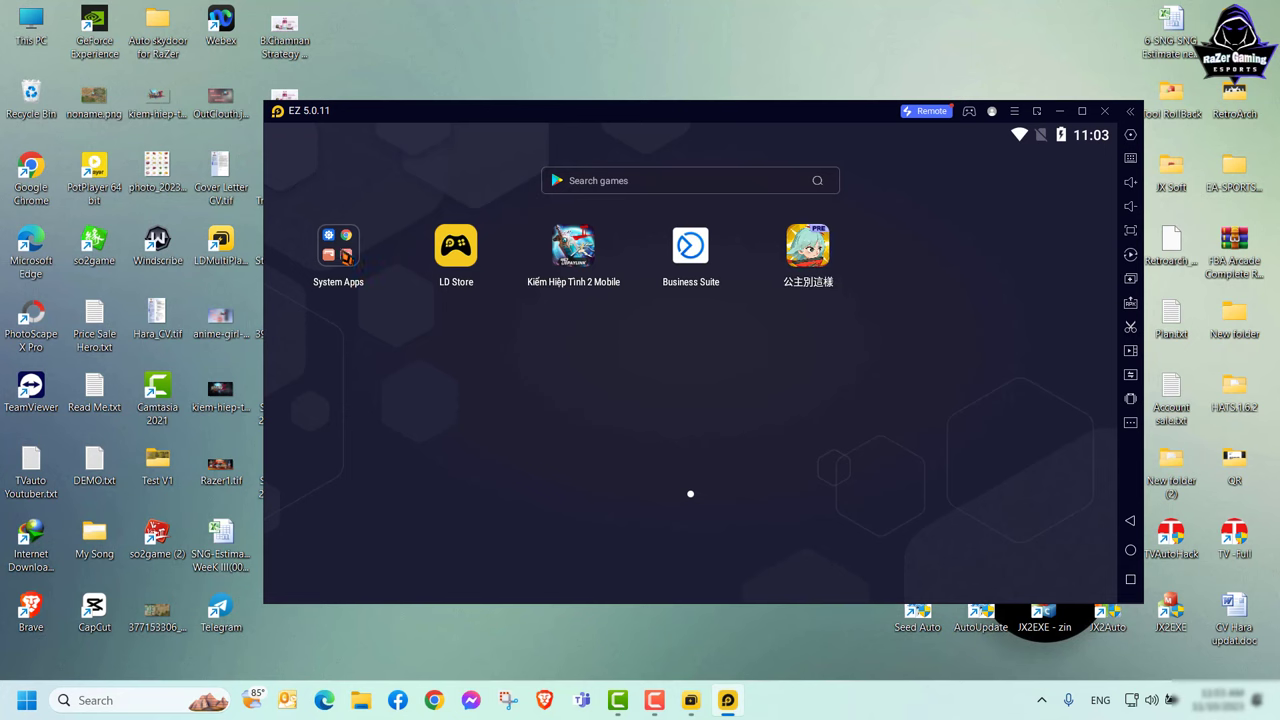
{"action": "left_click", "coordinate": [340, 250]}
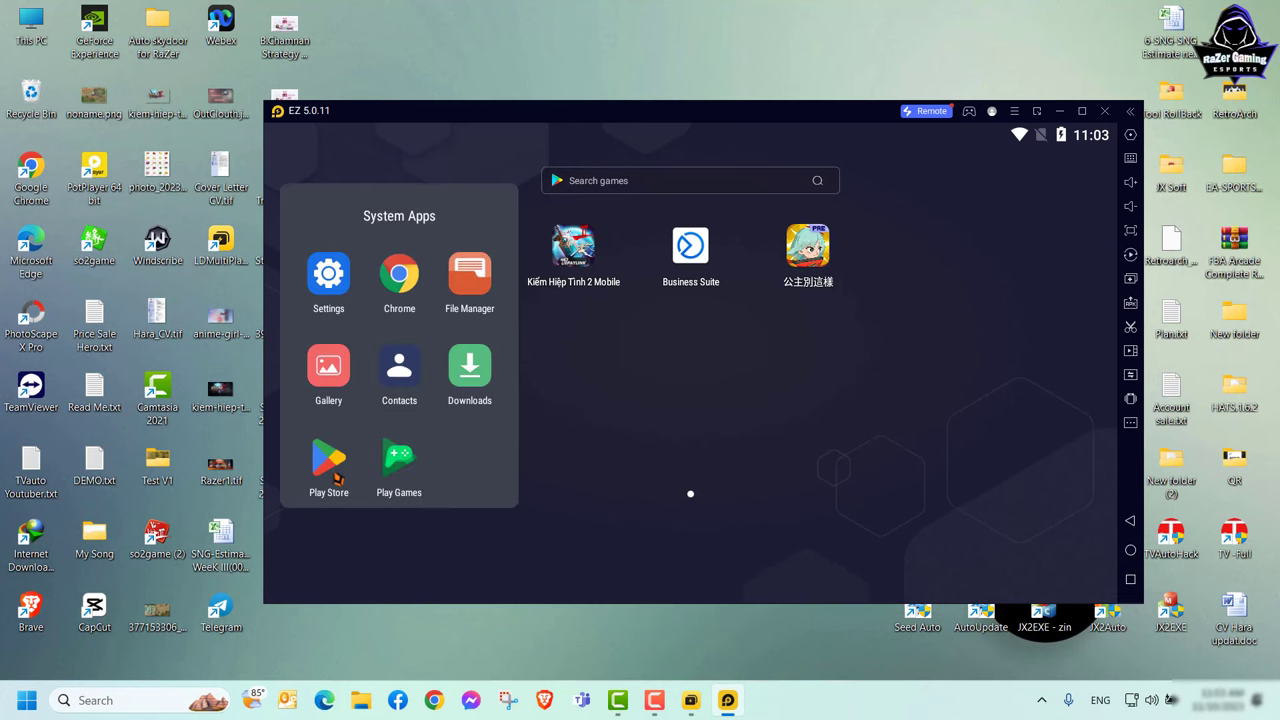
{"action": "left_click", "coordinate": [372, 461]}
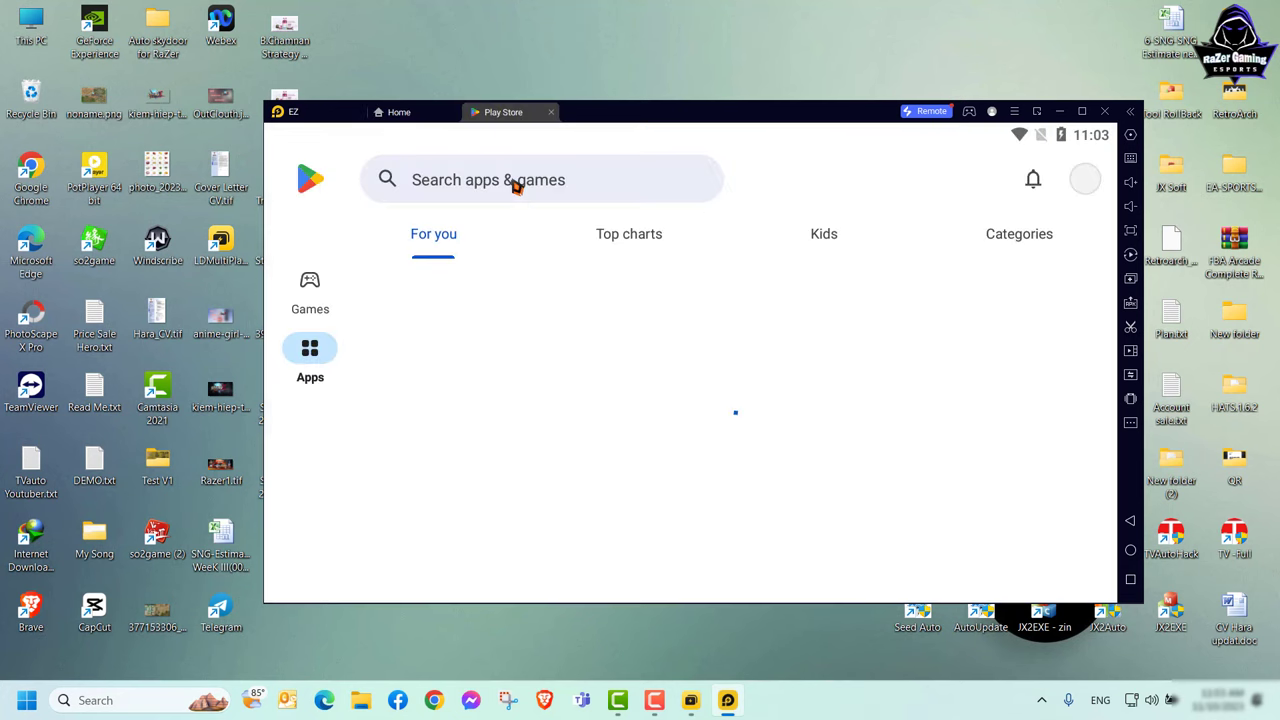
{"action": "left_click", "coordinate": [467, 187]}
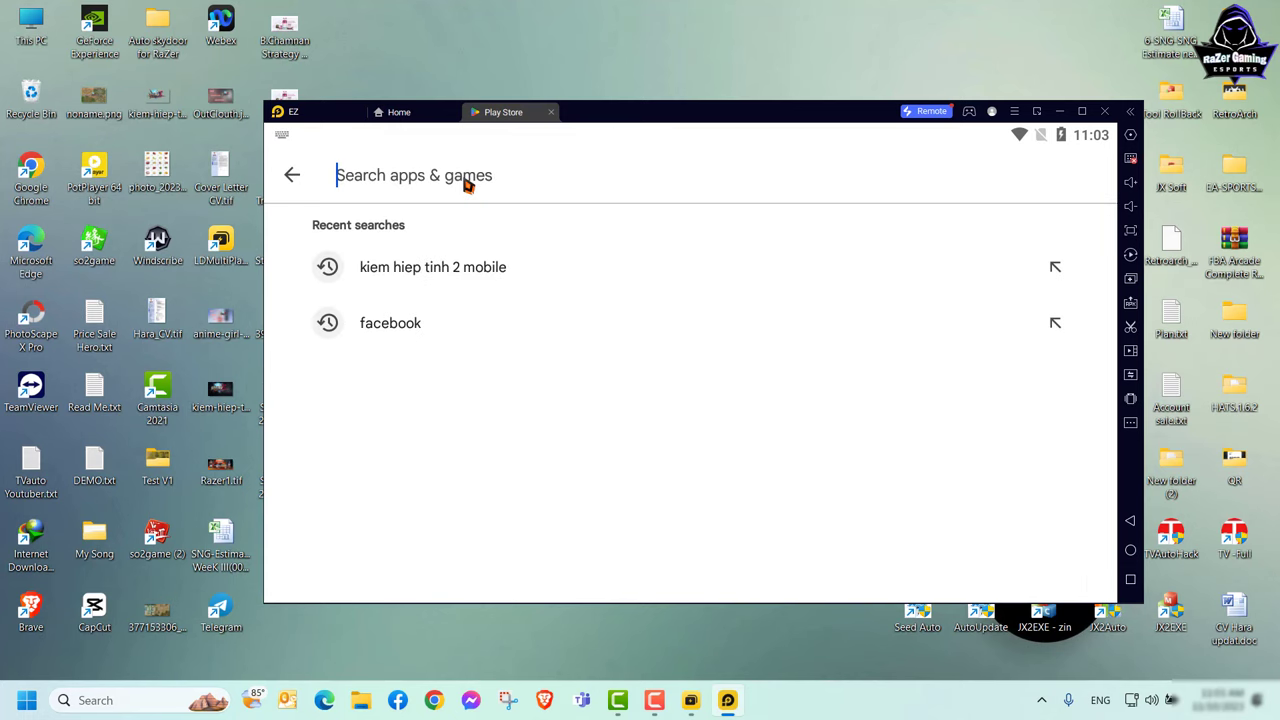
{"action": "type", "text": "vpn"}
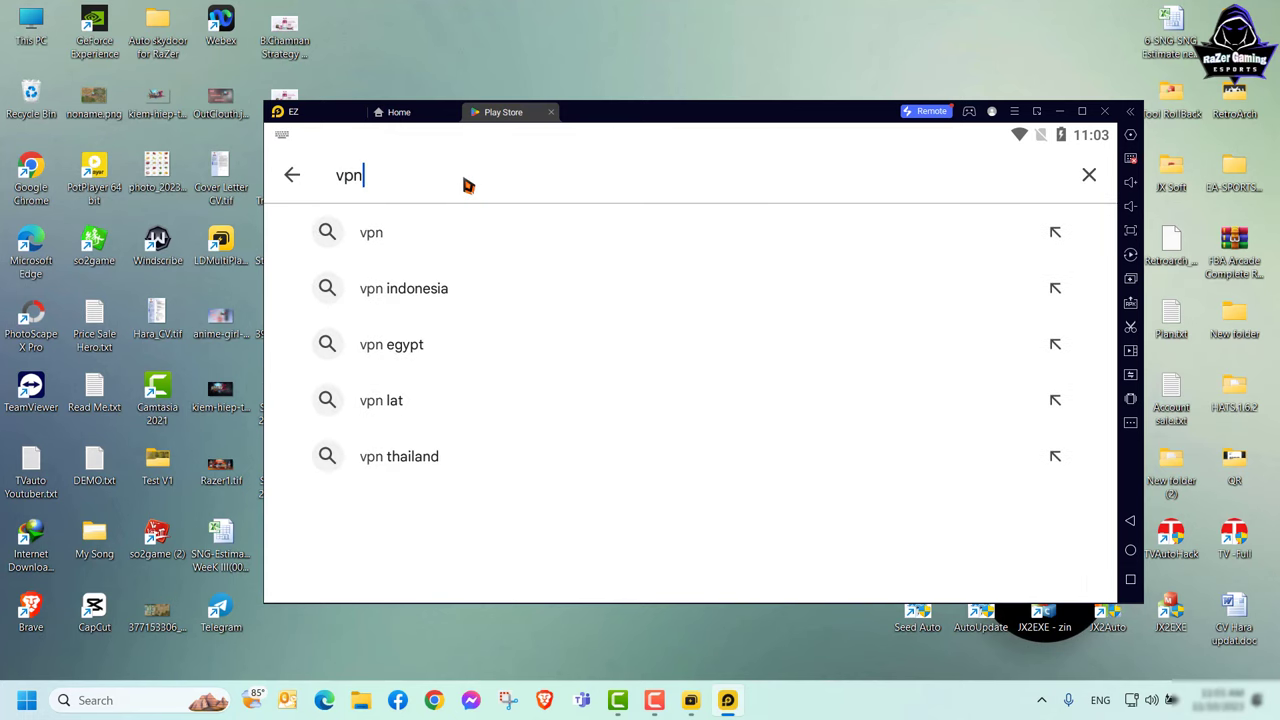
{"action": "left_click", "coordinate": [383, 402]}
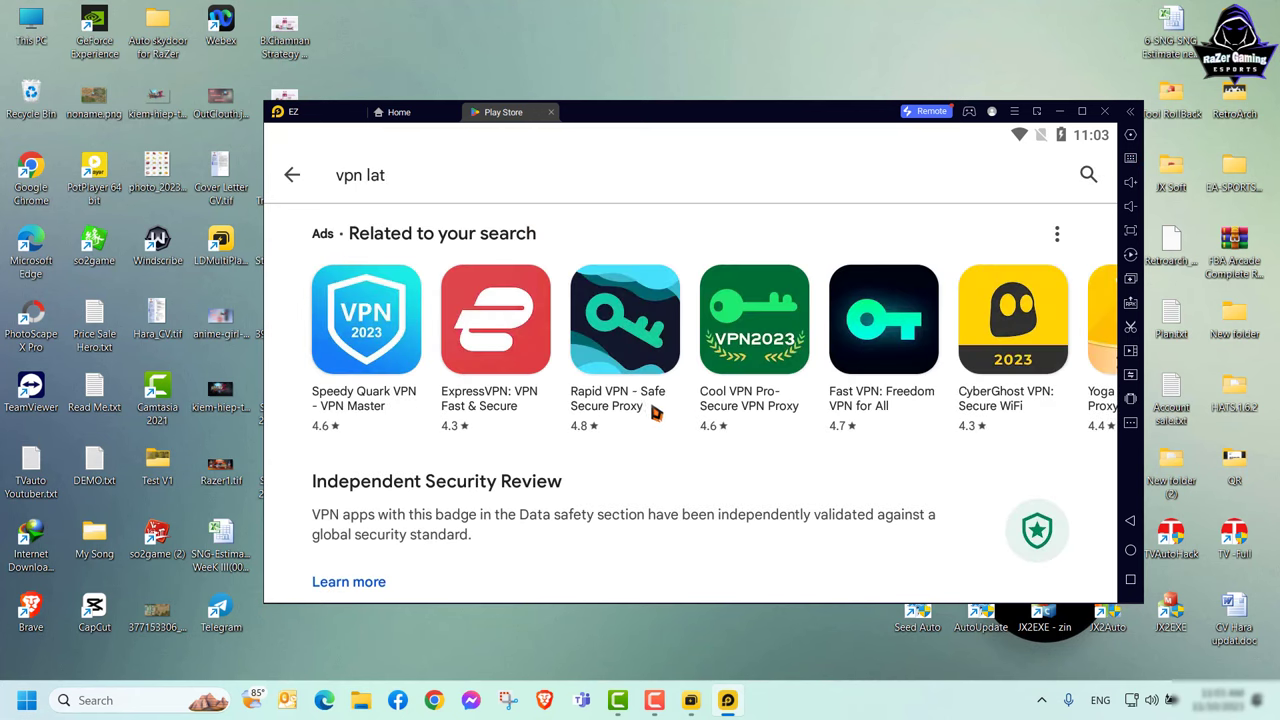
Step: Open the "VPN.lat: Unlimited and Secure" app from the search results and start installing it
{"action": "scroll", "coordinate": [561, 400], "scroll_direction": "down", "scroll_amount": 1}
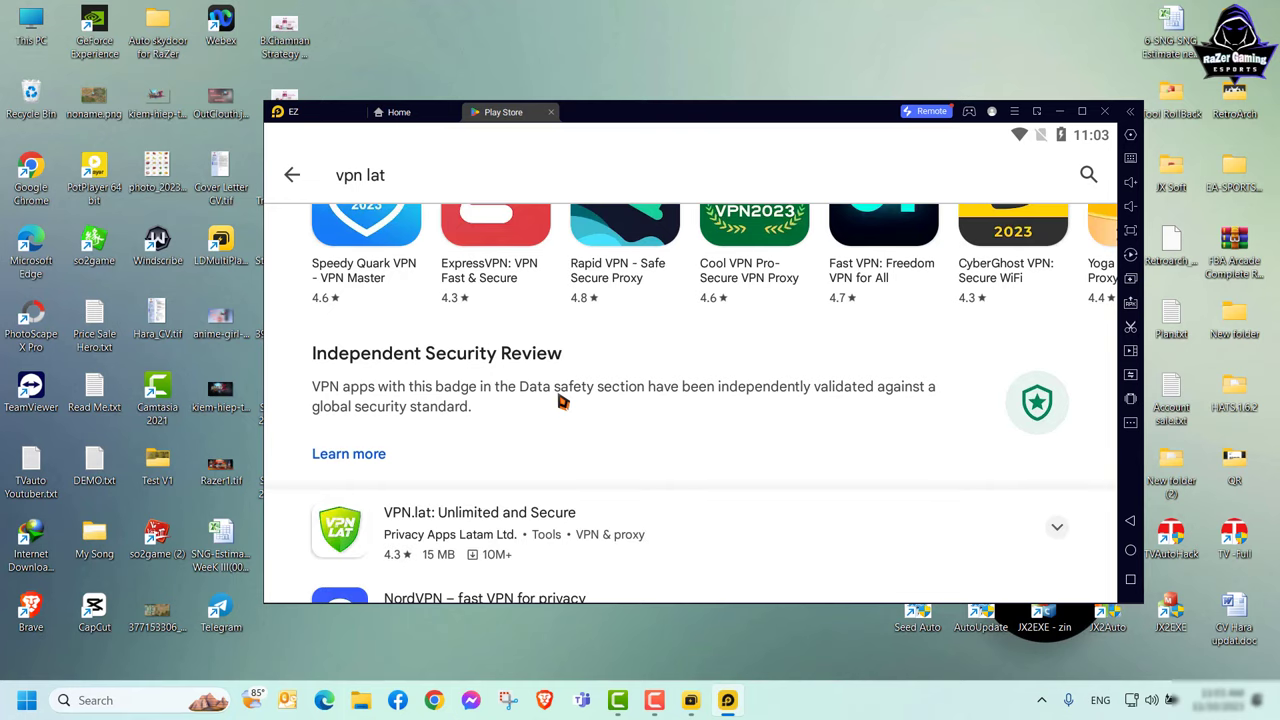
{"action": "left_click", "coordinate": [398, 530]}
{"action": "left_click", "coordinate": [980, 258]}
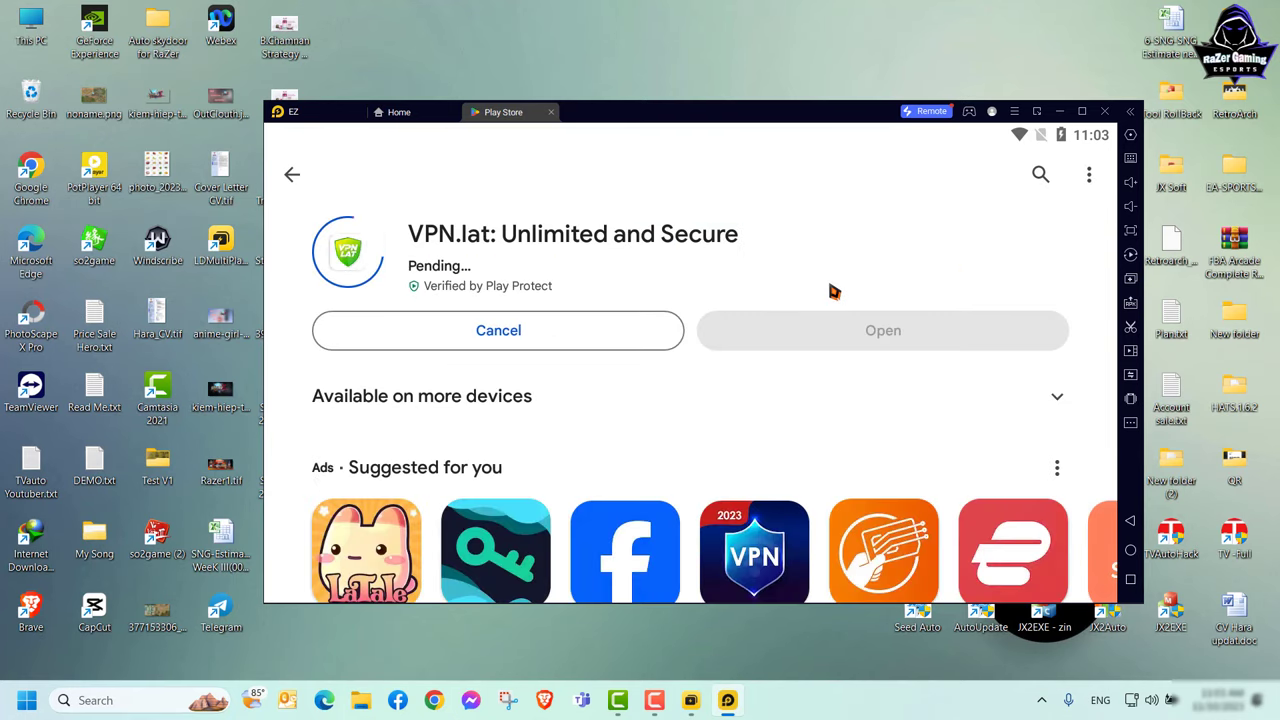